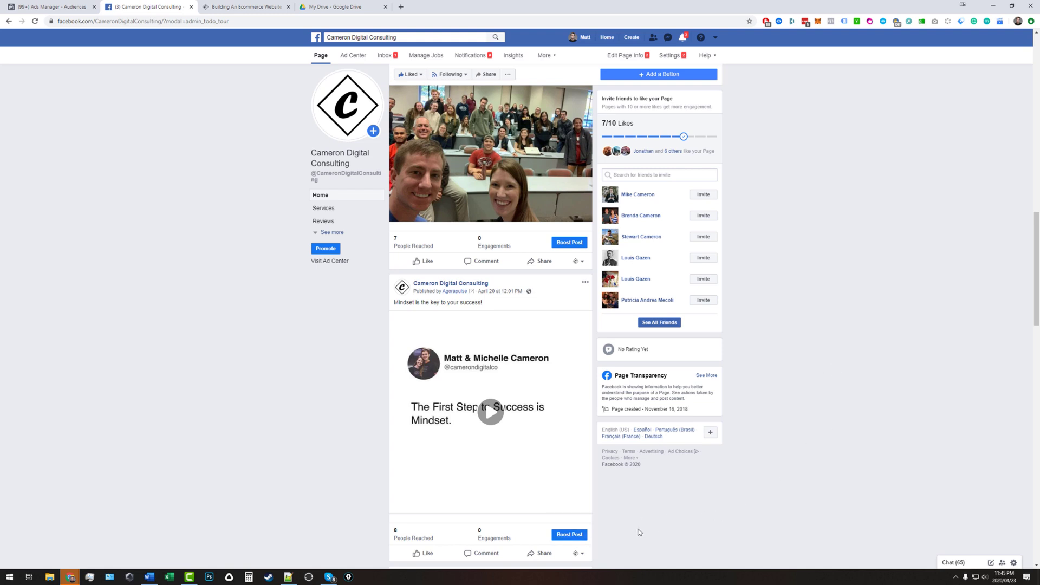
# Compare the boost objectives offered for the mindset video post and the lecture photo post, closing both without boosting
pyautogui.click(576, 536)
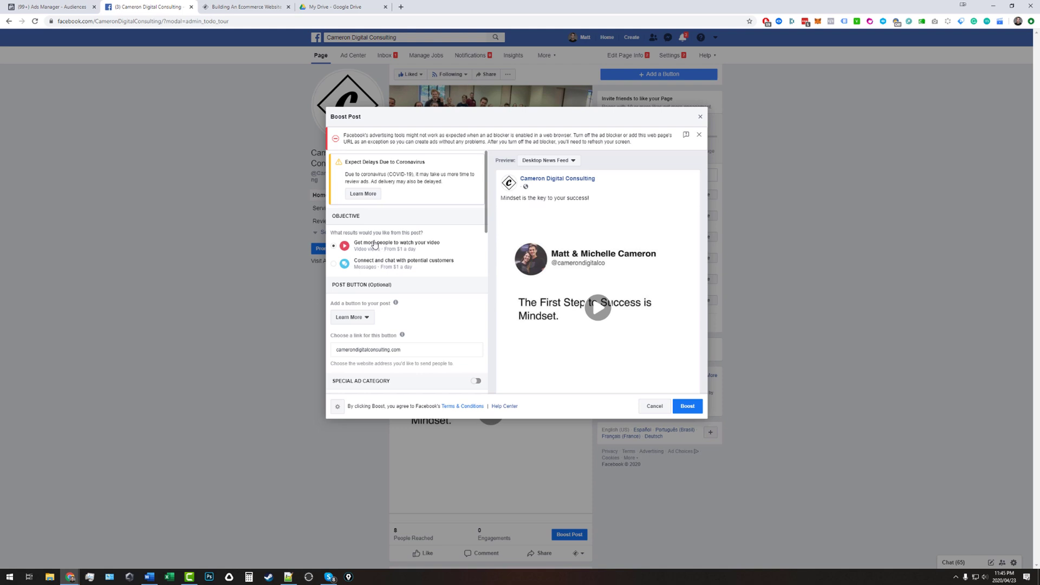
pyautogui.click(651, 410)
pyautogui.click(546, 236)
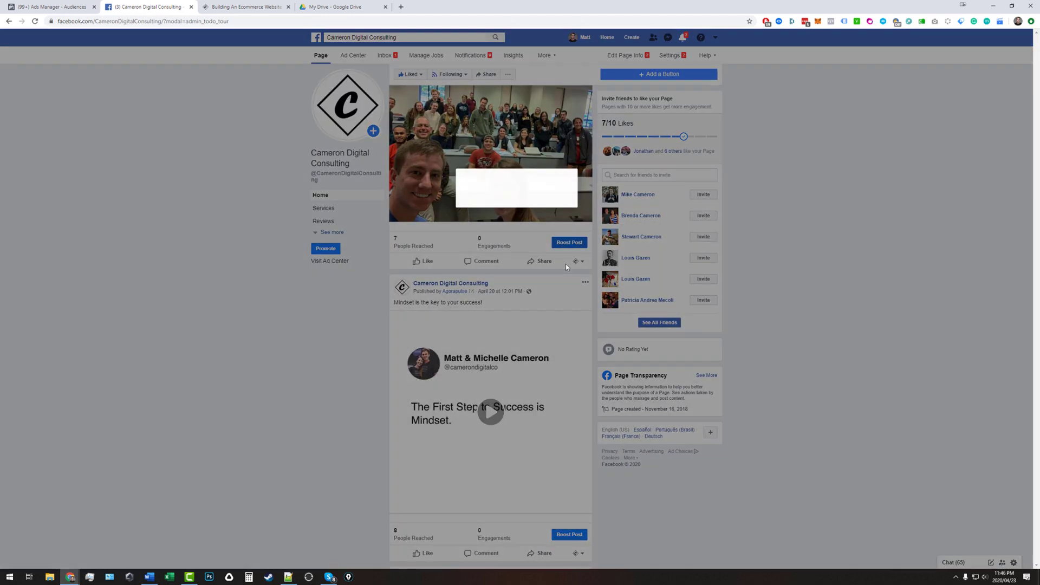
pyautogui.click(570, 242)
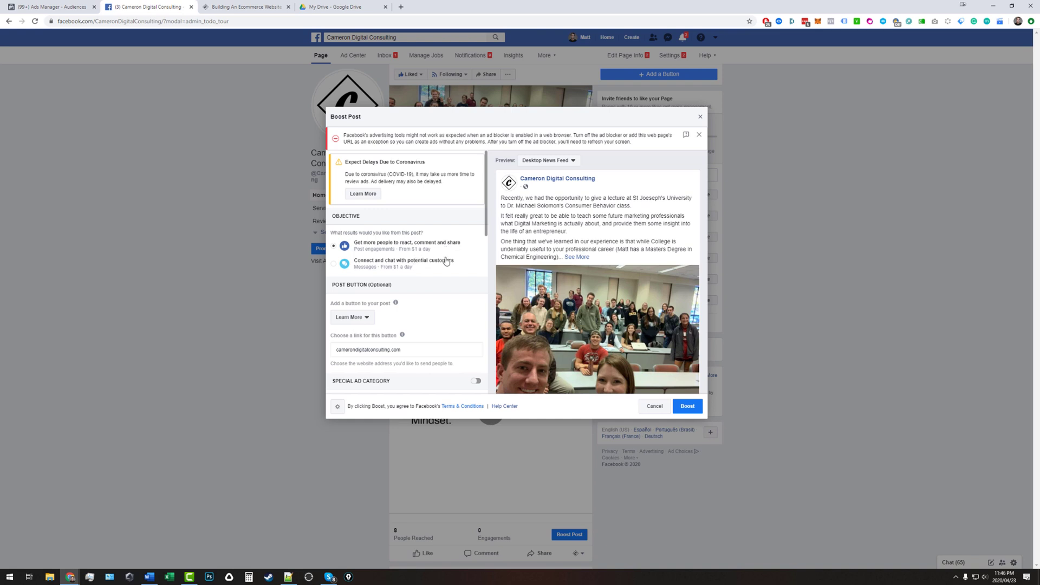
pyautogui.click(654, 406)
pyautogui.click(583, 236)
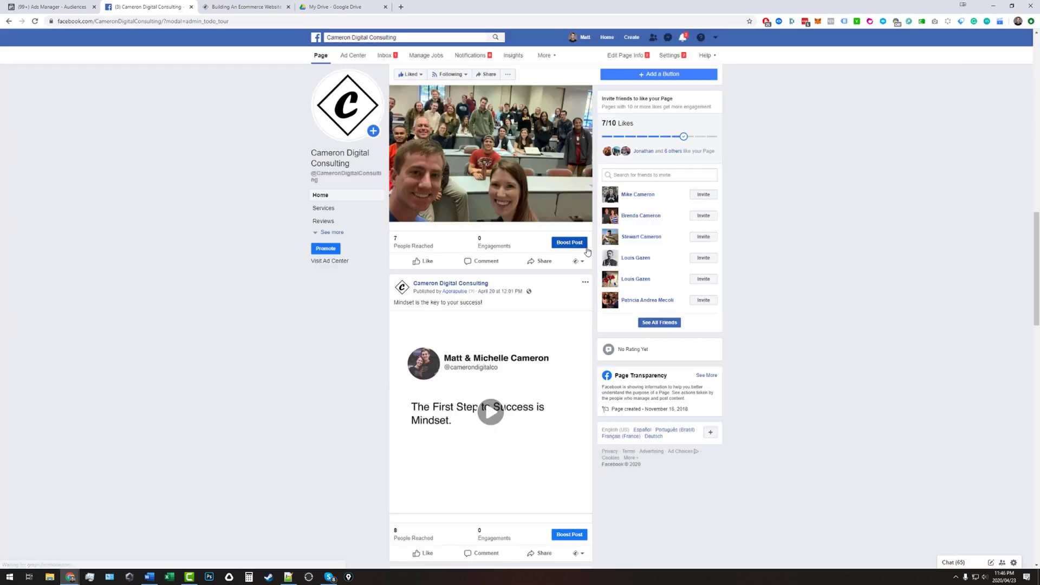
# Open the boost setup for the "Mindset is the key to your success!" video post and review its button section and preview
pyautogui.scroll(-2, 567, 421)
pyautogui.scroll(1, 572, 463)
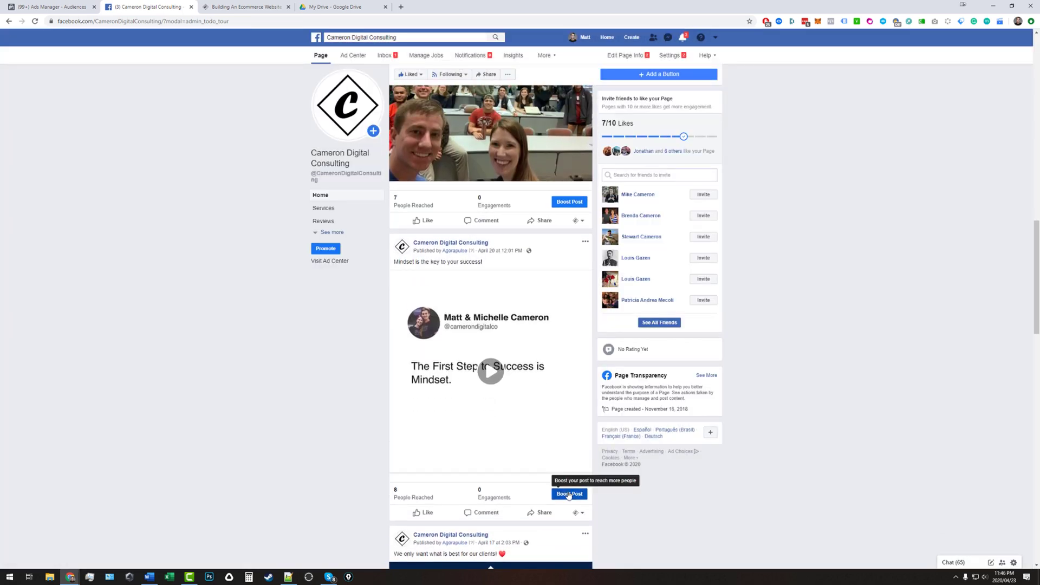
pyautogui.click(569, 493)
pyautogui.moveTo(400, 309)
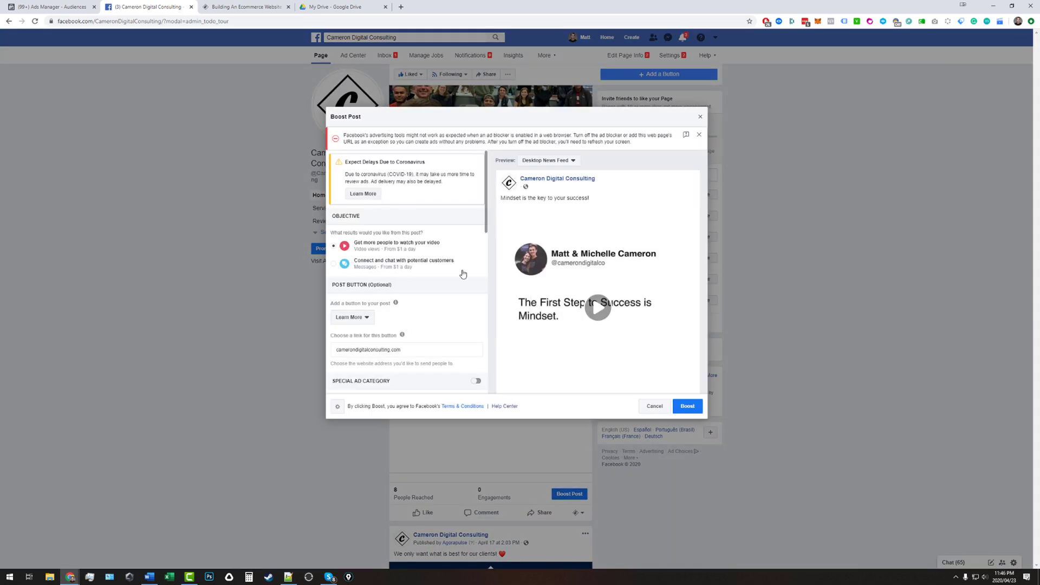
pyautogui.scroll(-1, 394, 219)
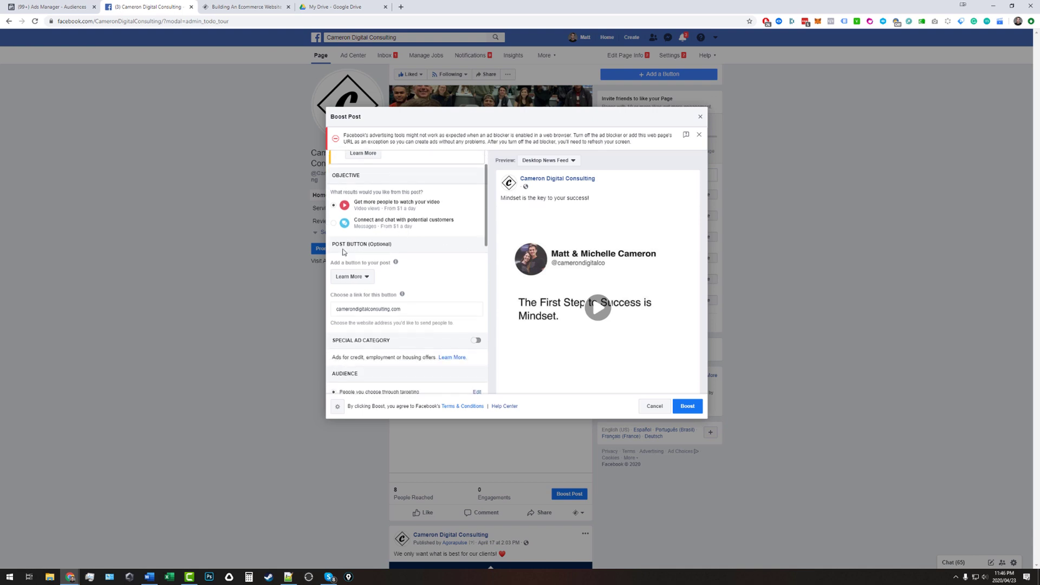
pyautogui.moveTo(340, 243); pyautogui.dragTo(386, 246)
pyautogui.click(386, 247)
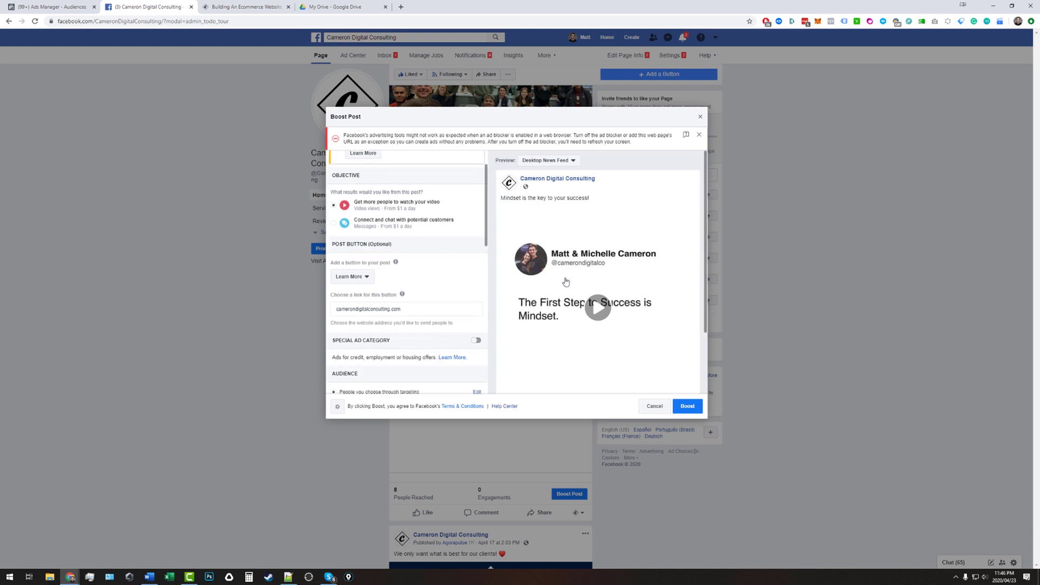
pyautogui.scroll(-1, 566, 282)
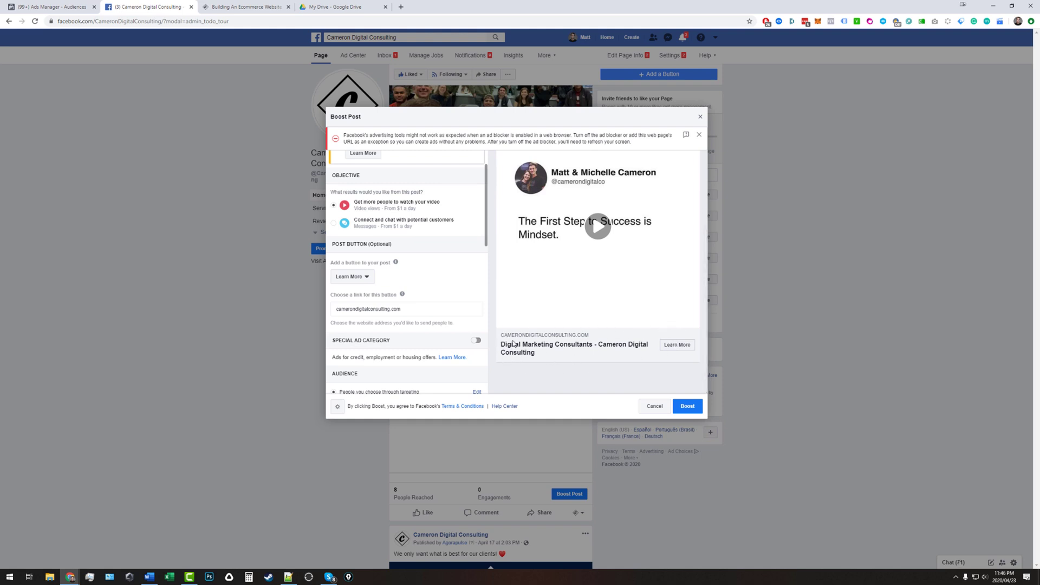
# Set the post button to No Button and review the other button choices
pyautogui.click(354, 277)
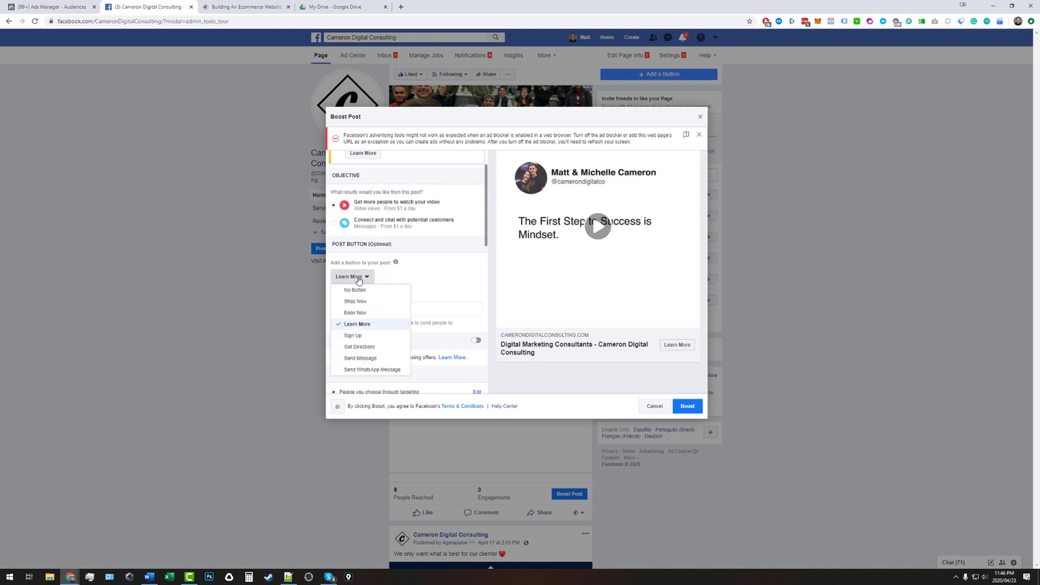
pyautogui.click(360, 290)
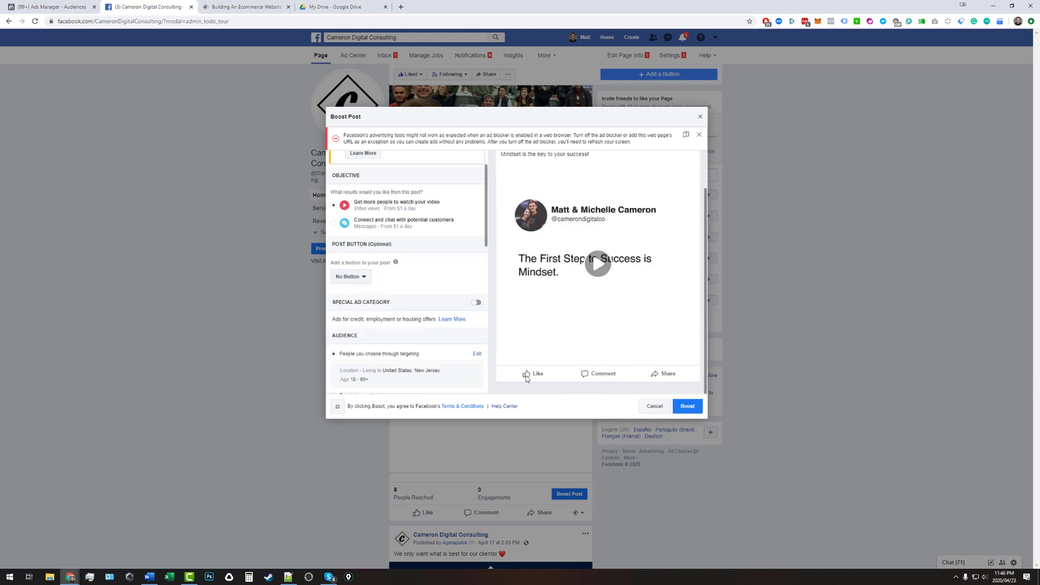
pyautogui.click(351, 278)
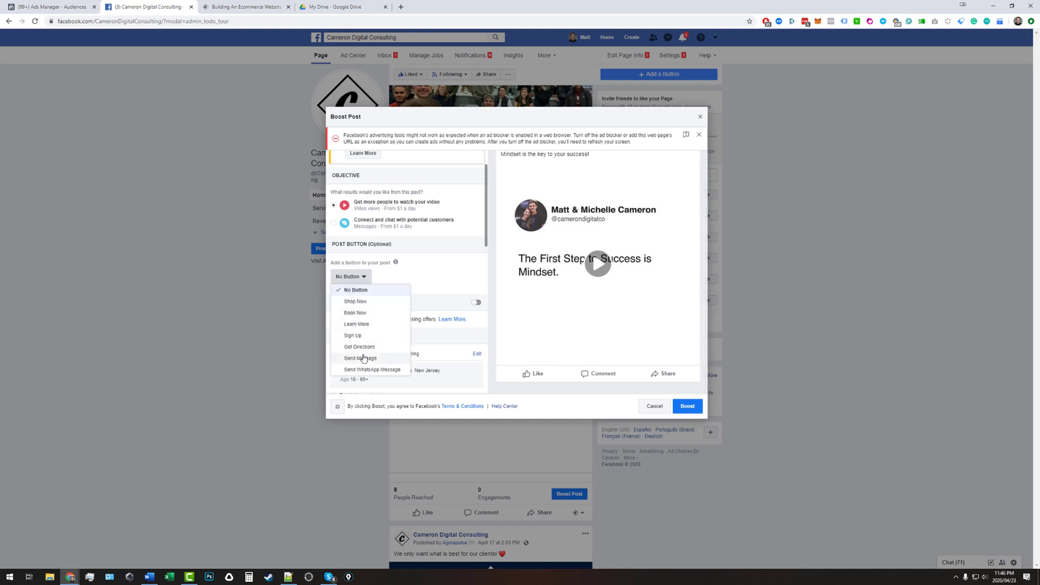
pyautogui.click(420, 278)
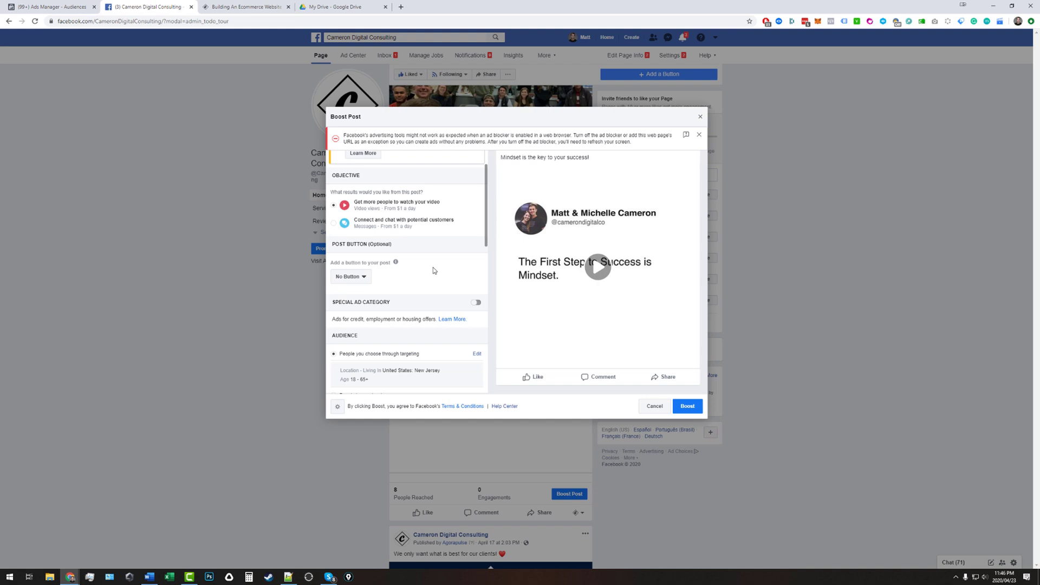
# Add a Shop Now button to the post, check it in the preview, and keep camerondigitalconsulting.com as its link
pyautogui.click(341, 279)
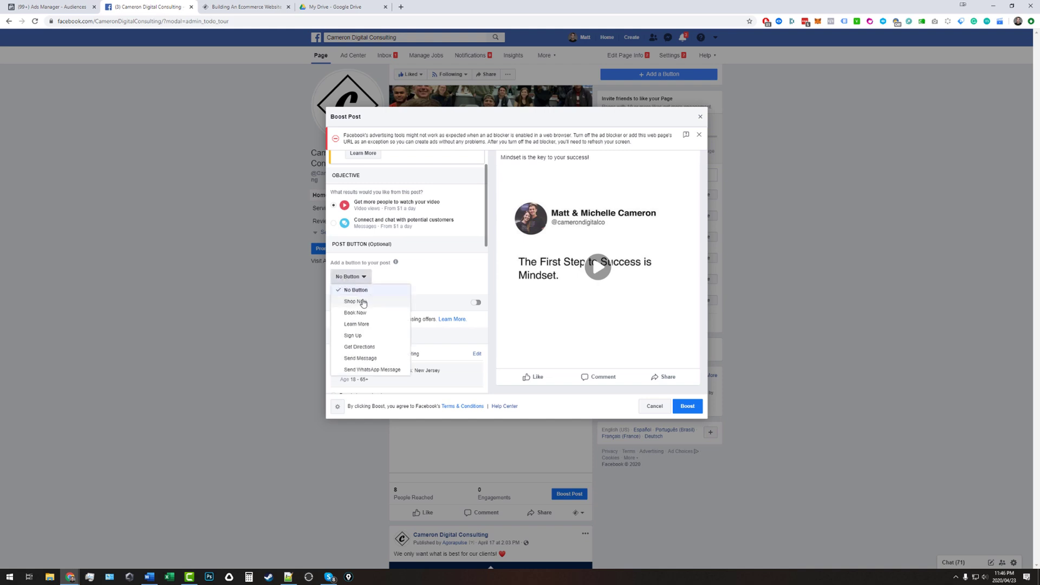
pyautogui.click(363, 301)
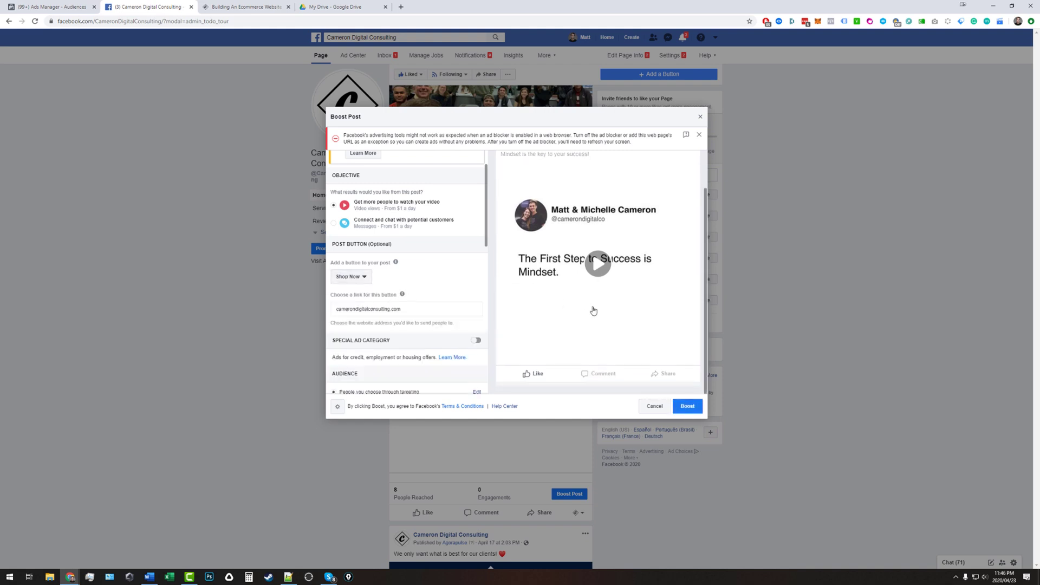
pyautogui.scroll(-1, 602, 301)
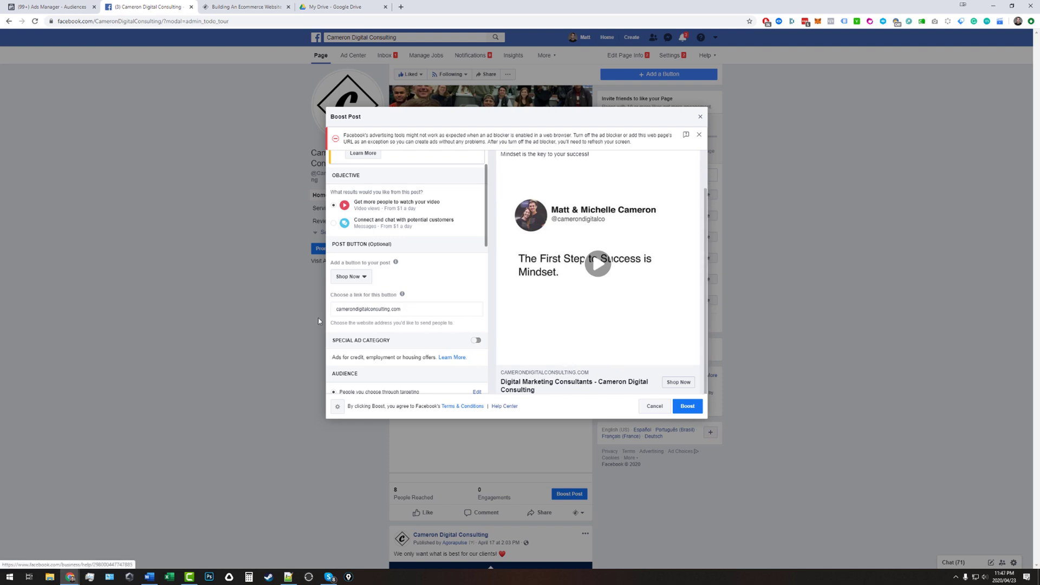
pyautogui.click(407, 311)
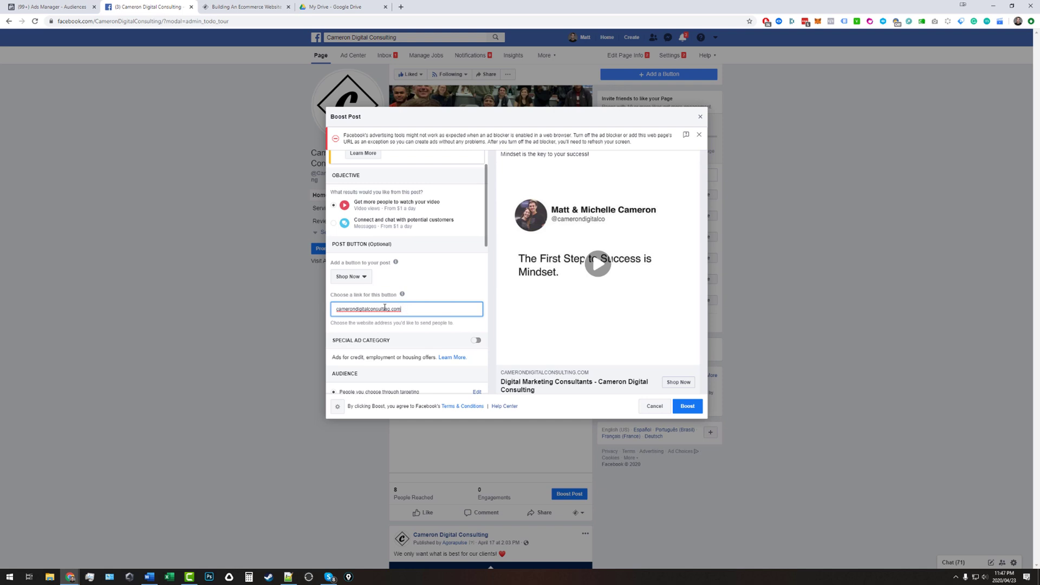
# Turn off automatic placements and exclude Instagram from the boost
pyautogui.scroll(-3, 382, 309)
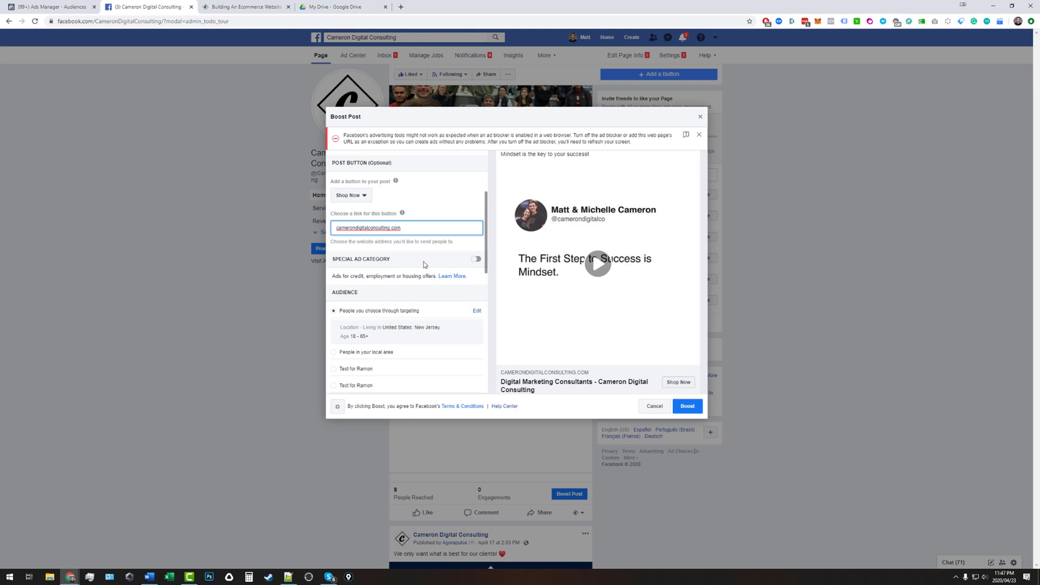
pyautogui.scroll(-2, 375, 275)
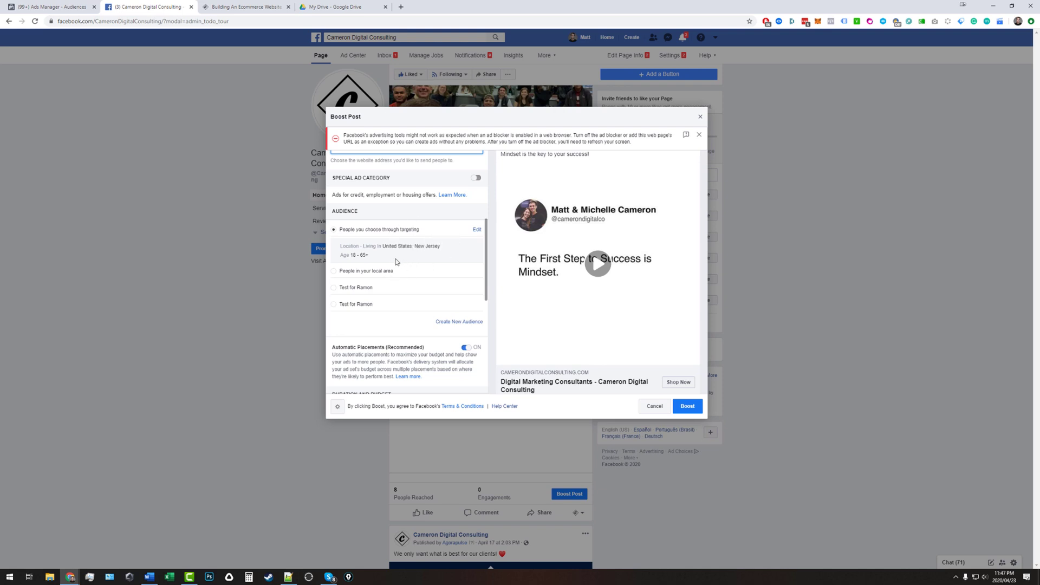
pyautogui.scroll(-3, 393, 244)
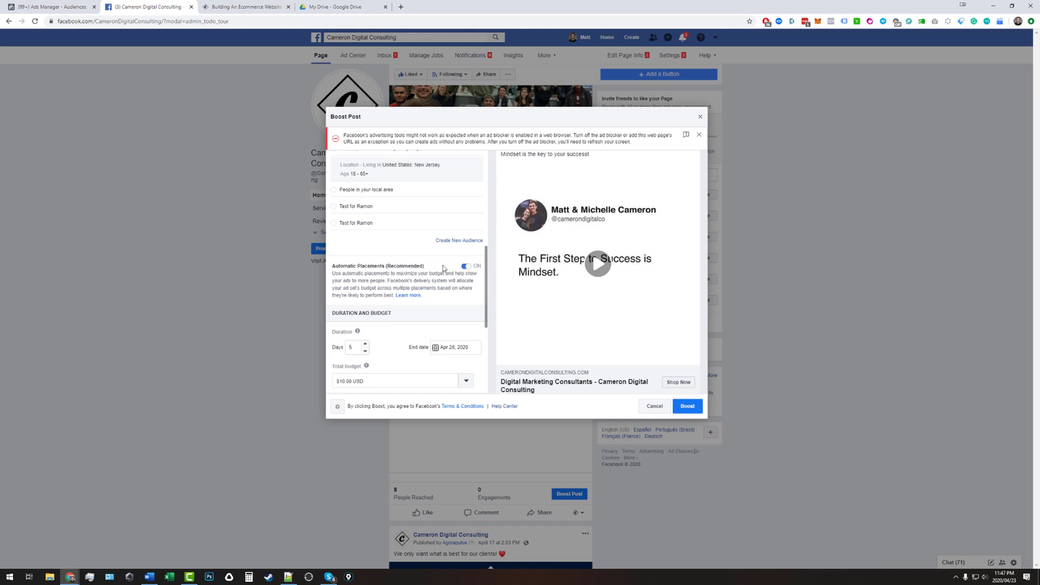
pyautogui.click(465, 266)
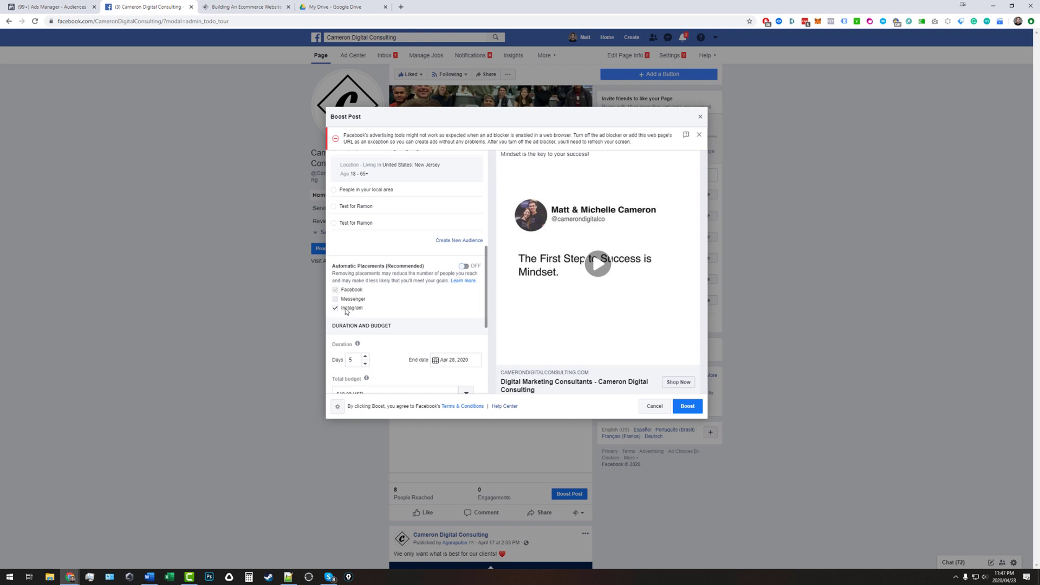
pyautogui.click(336, 308)
# Set the total boost budget to $5.00 USD and check the resulting daily spend
pyautogui.scroll(-2, 399, 272)
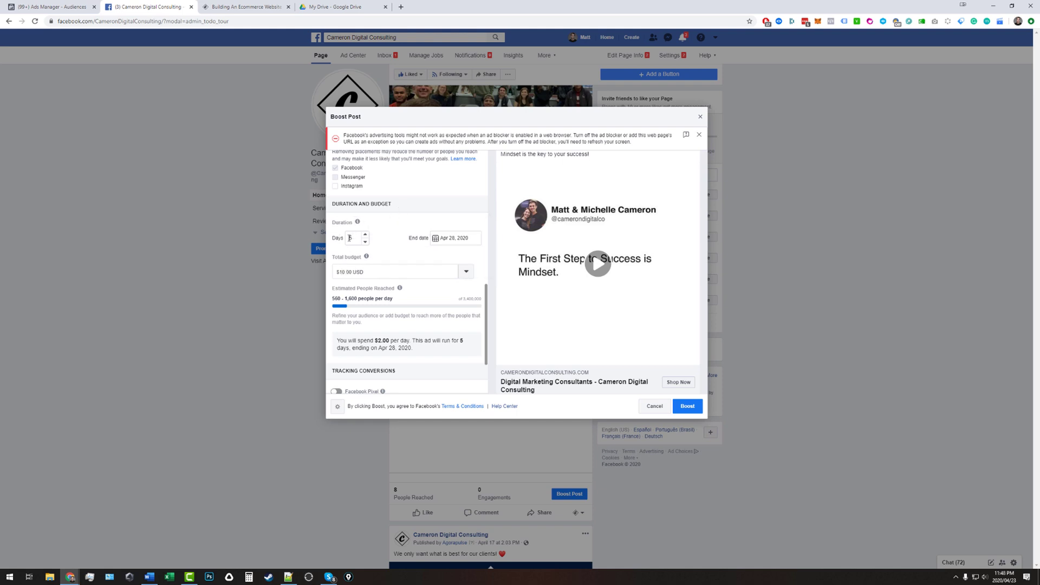
pyautogui.click(342, 272)
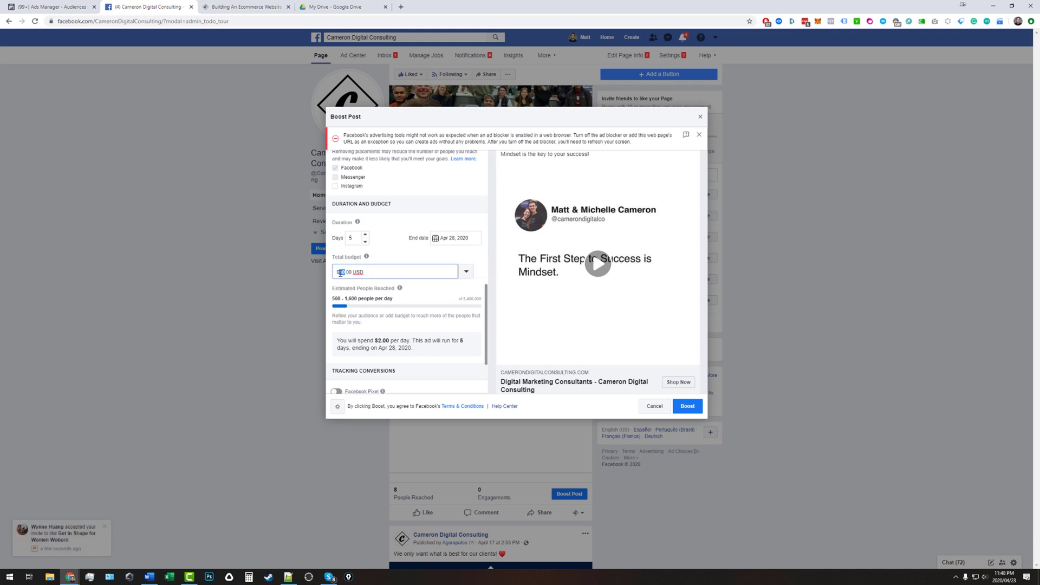
pyautogui.write('5')
pyautogui.click(409, 252)
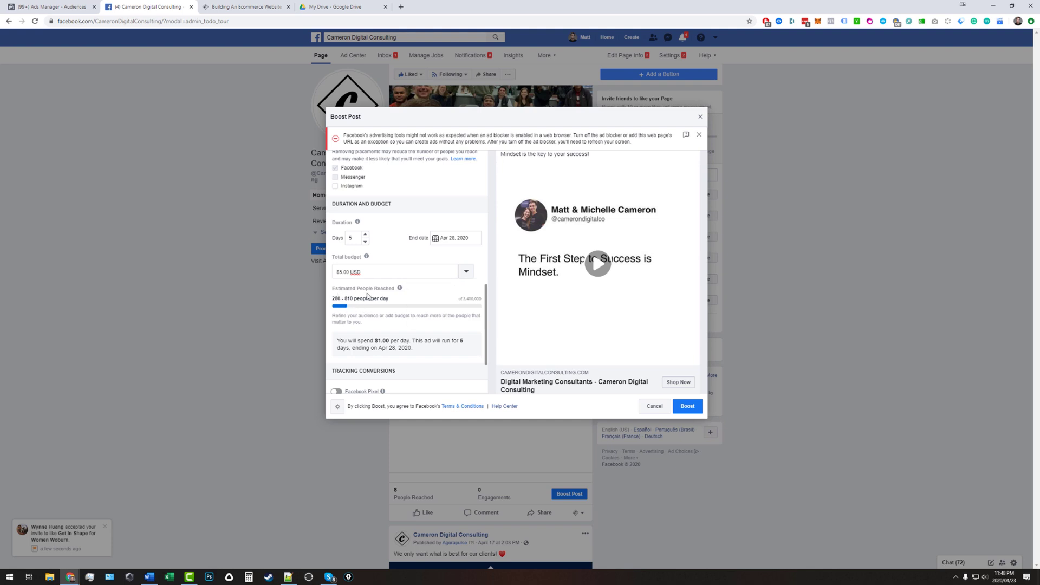
pyautogui.moveTo(353, 341); pyautogui.dragTo(400, 341)
pyautogui.click(421, 340)
# Enable Facebook Pixel conversion tracking and choose the Cameron Digital Consulting ad account for payment
pyautogui.scroll(-2, 413, 328)
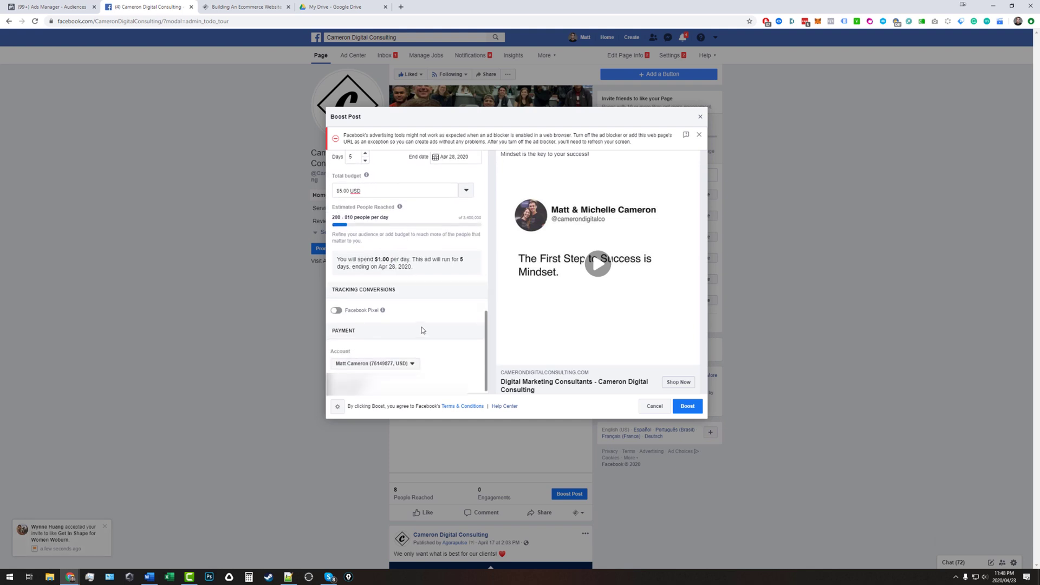
pyautogui.scroll(-1, 379, 324)
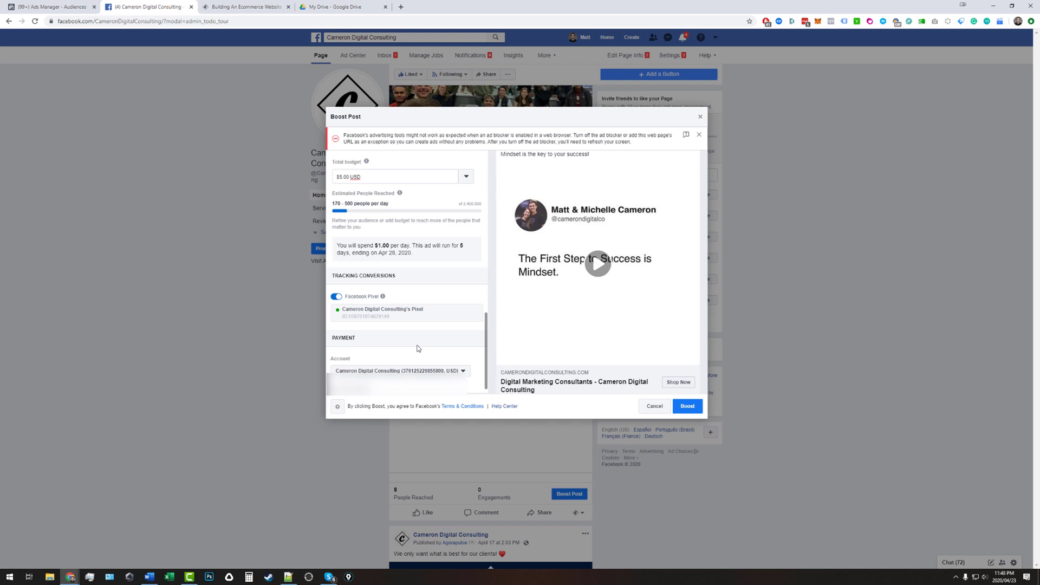
# Replace New Jersey with United States as the targeted audience's location, and check the audience breadth and potential size
pyautogui.scroll(5, 417, 348)
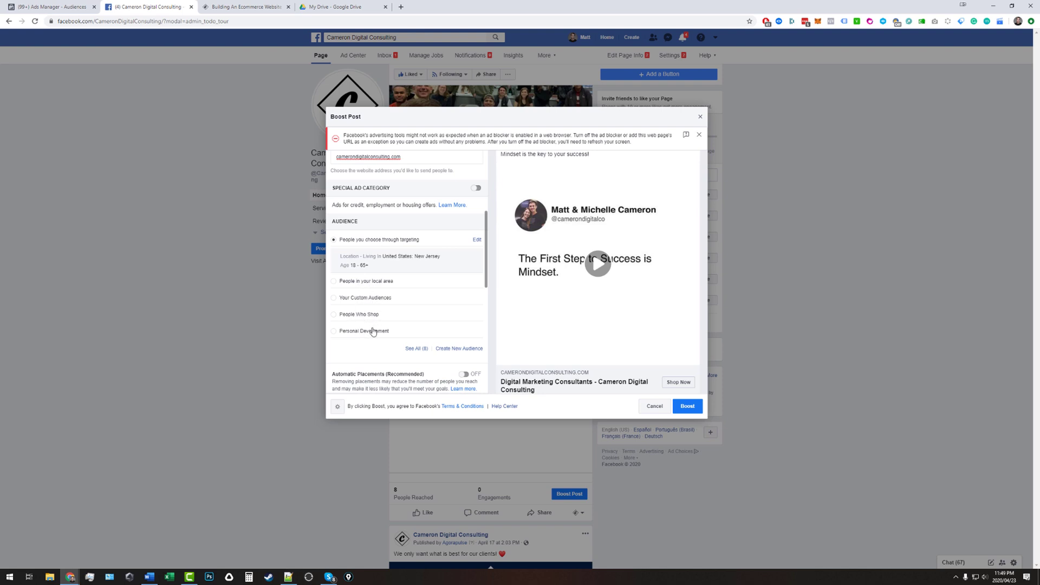
pyautogui.click(477, 242)
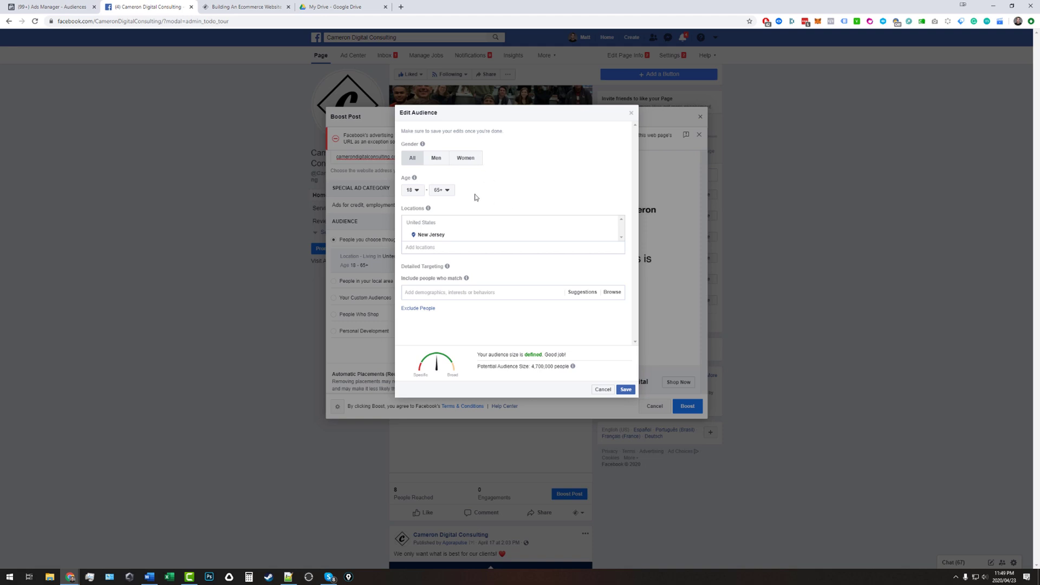
pyautogui.moveTo(415, 181)
pyautogui.moveTo(424, 234)
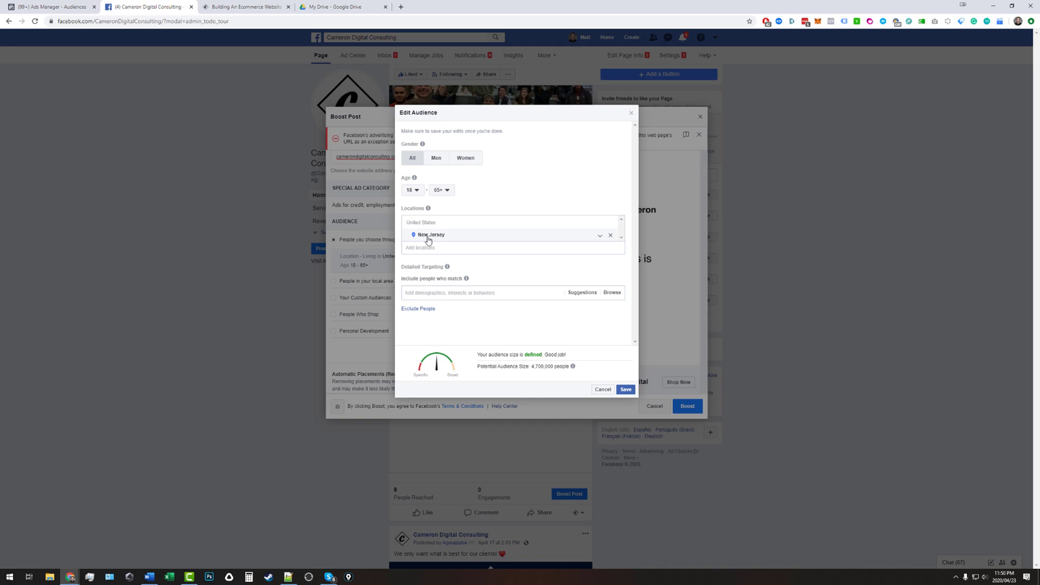
pyautogui.click(611, 237)
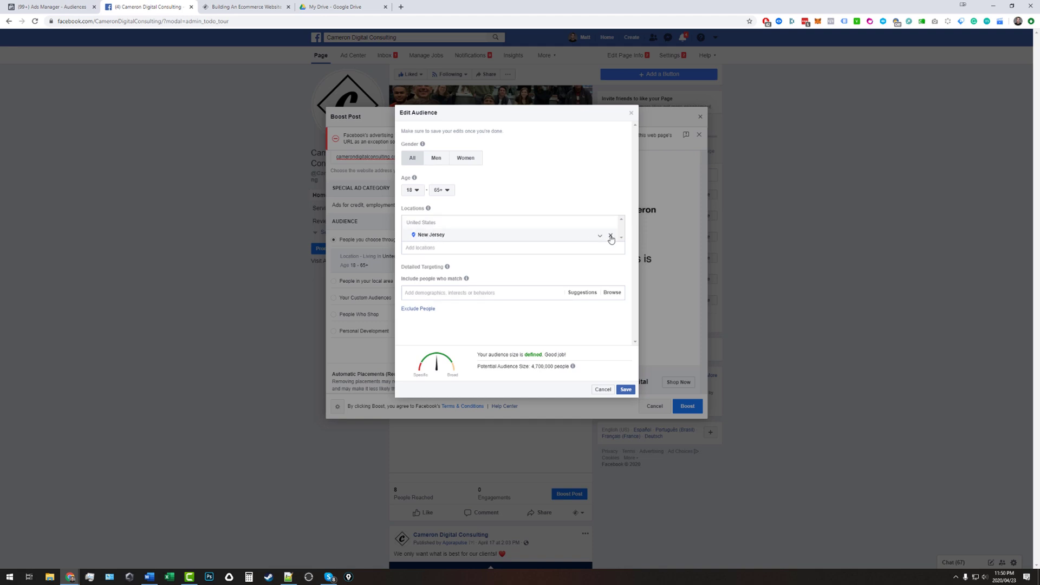
pyautogui.click(443, 255)
pyautogui.write('united')
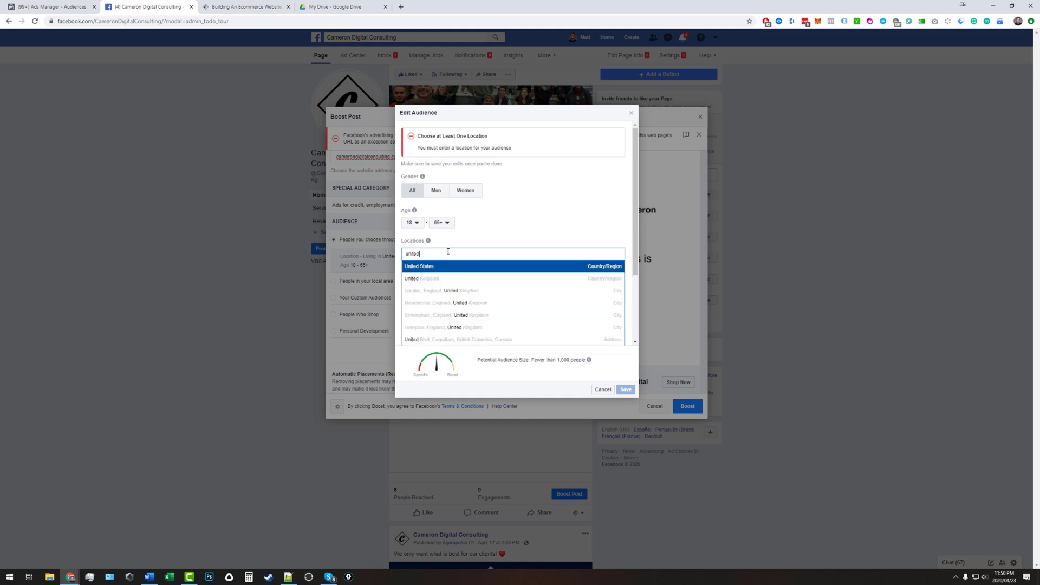
pyautogui.click(448, 267)
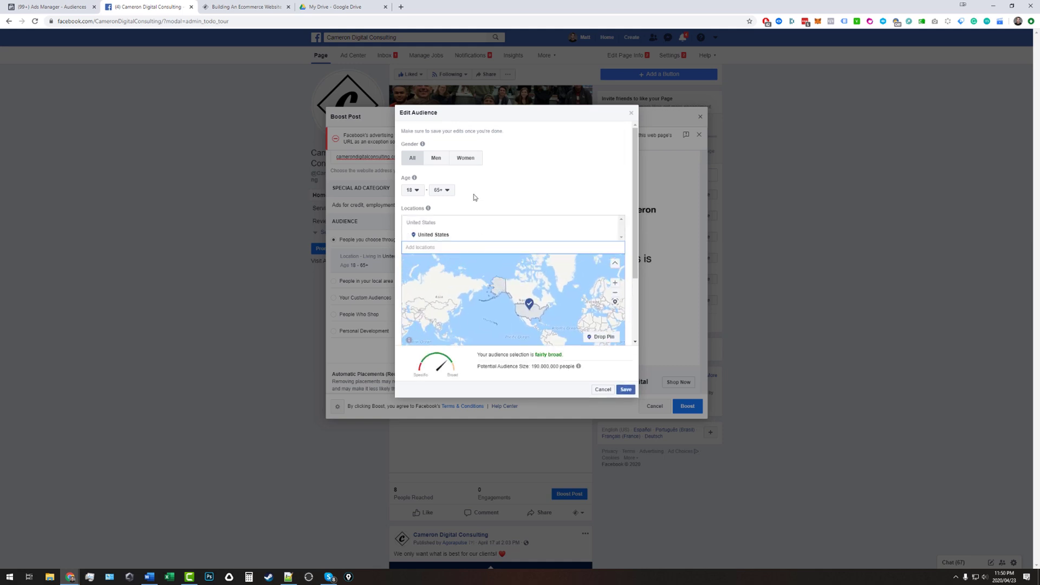
pyautogui.scroll(-1, 524, 171)
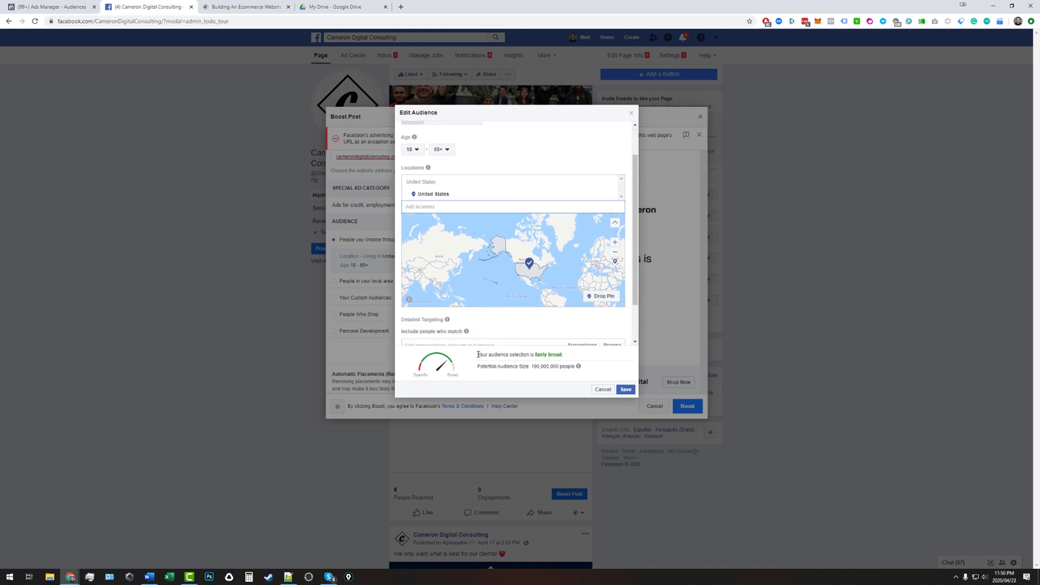
pyautogui.moveTo(477, 354); pyautogui.dragTo(560, 356)
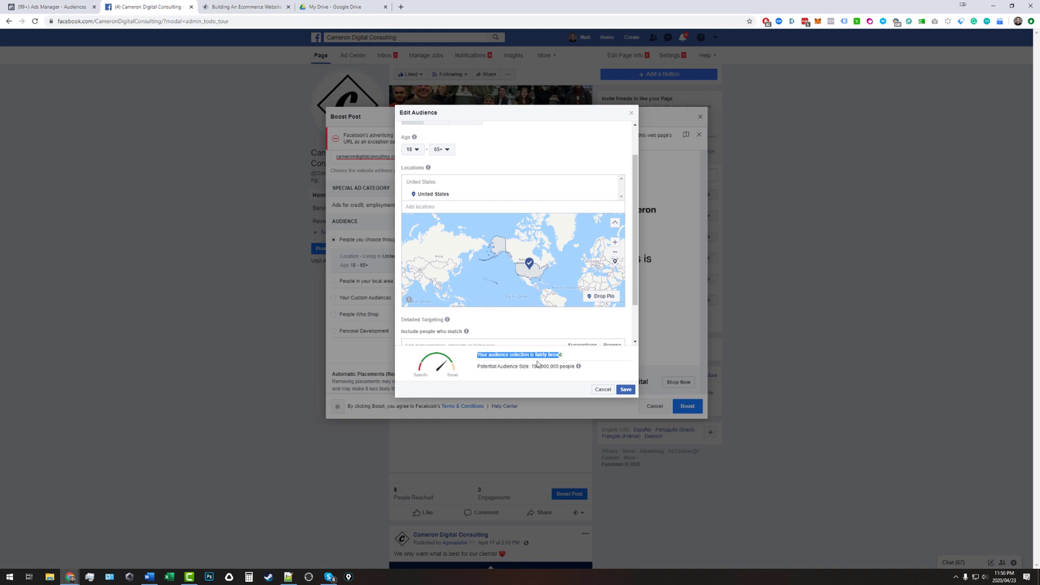
pyautogui.moveTo(478, 367); pyautogui.dragTo(559, 367)
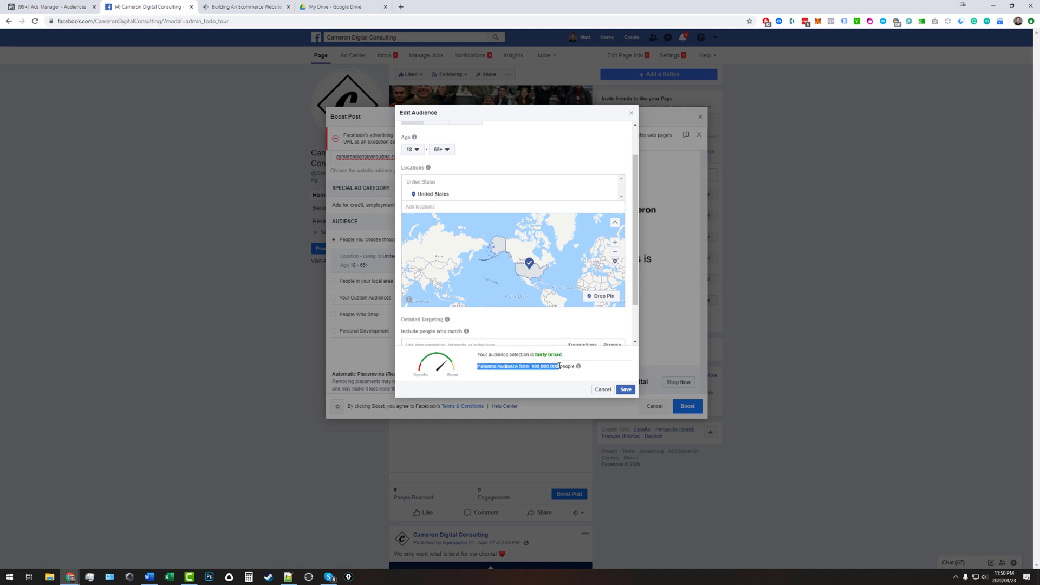
# Add the Entrepreneurship interest to the audience's detailed targeting and check the potential audience size
pyautogui.click(509, 366)
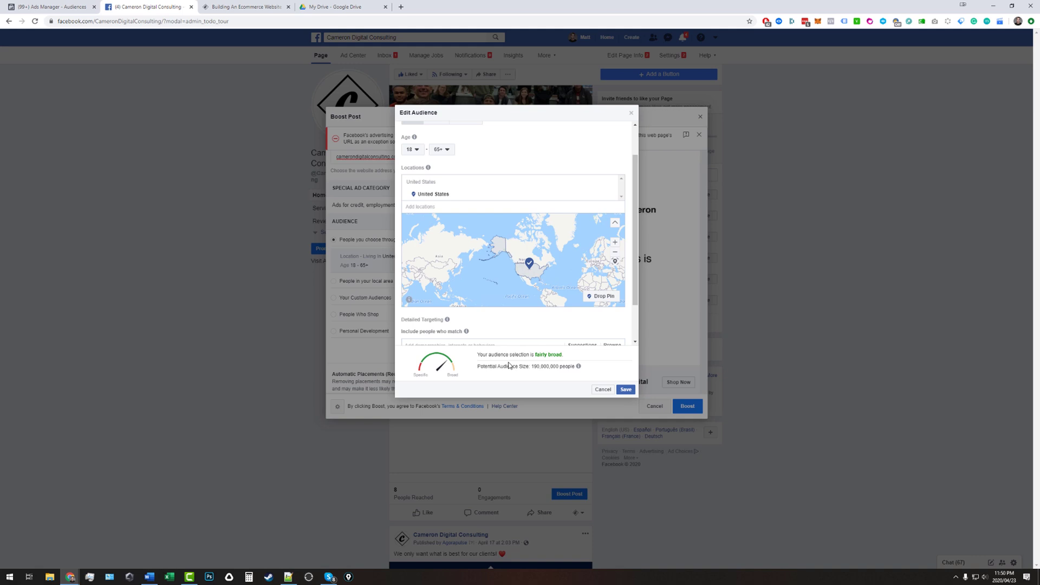
pyautogui.scroll(-1, 505, 301)
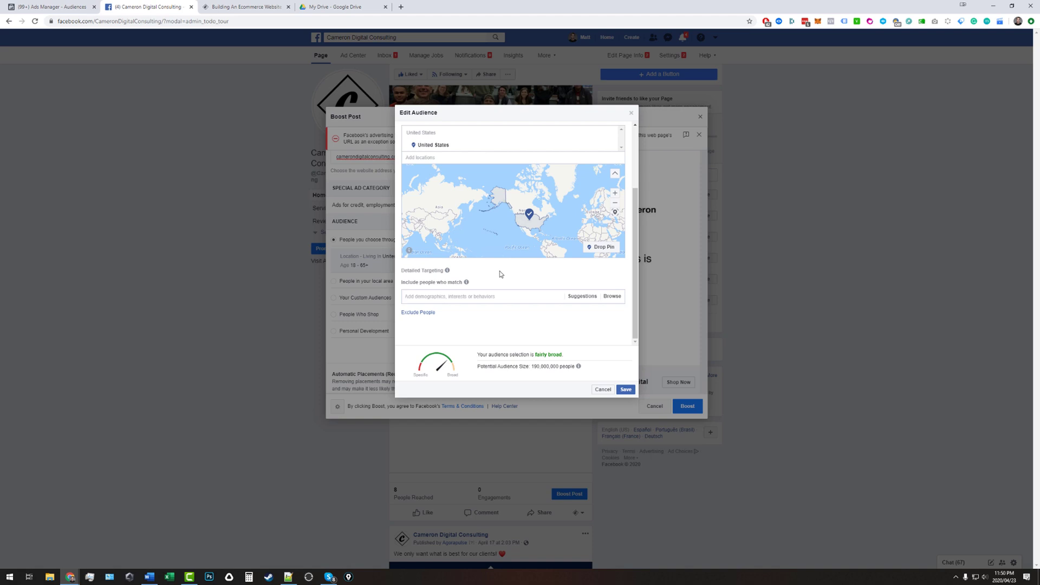
pyautogui.scroll(2, 499, 271)
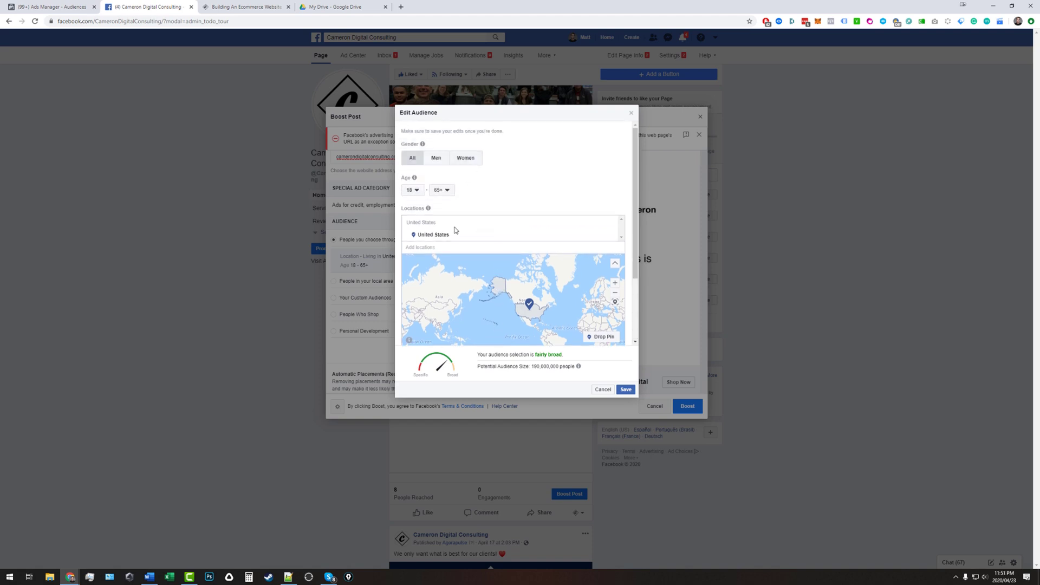
pyautogui.scroll(-3, 461, 230)
pyautogui.scroll(-1, 473, 209)
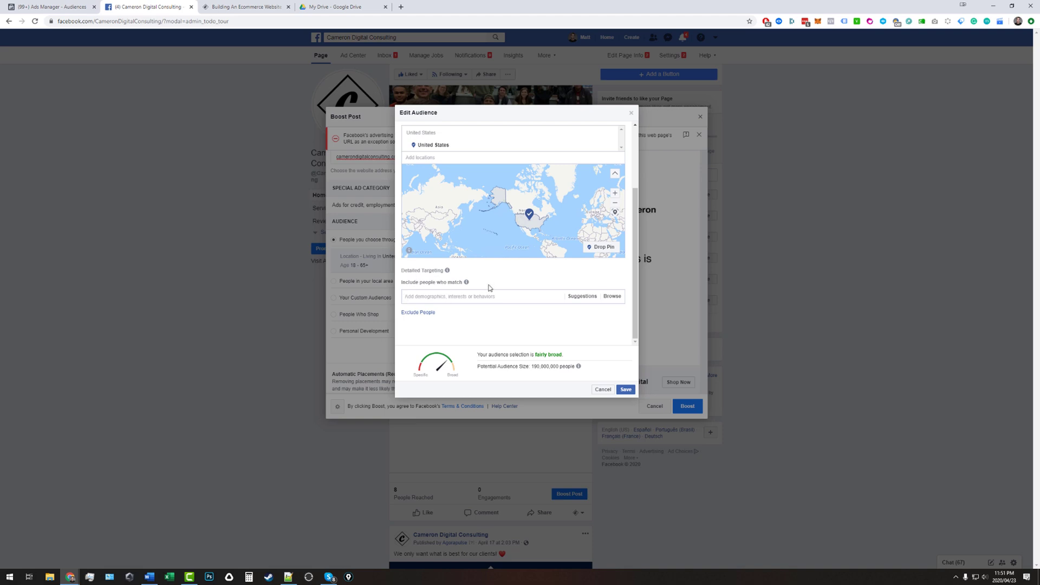
pyautogui.write('entrep')
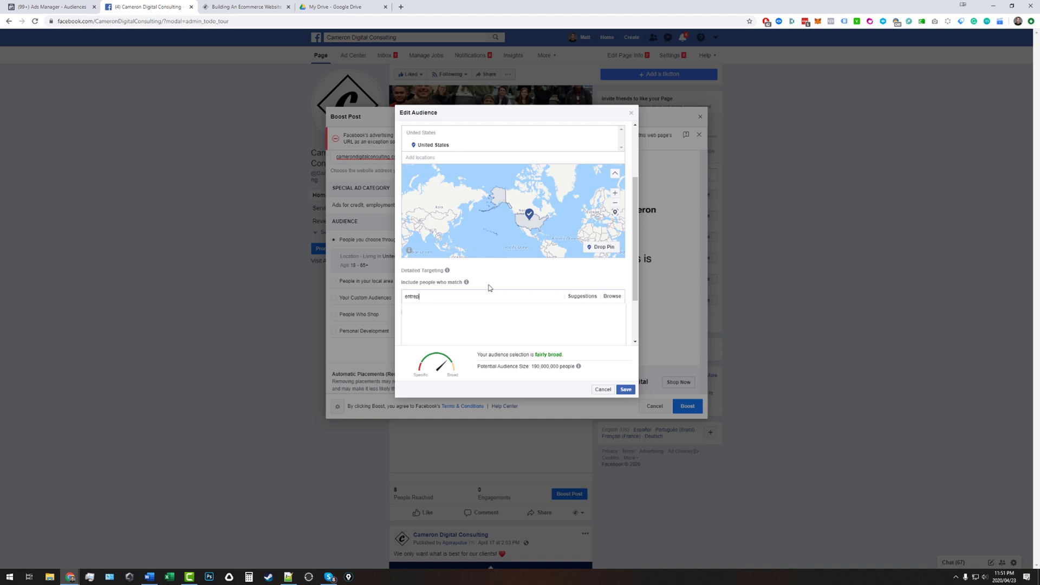
pyautogui.write('reneur')
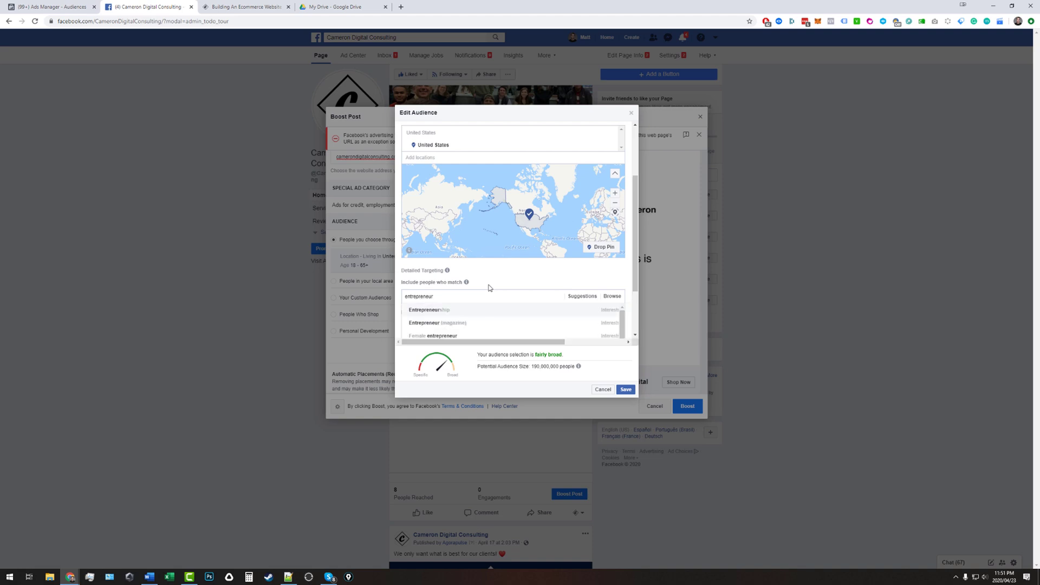
pyautogui.click(450, 312)
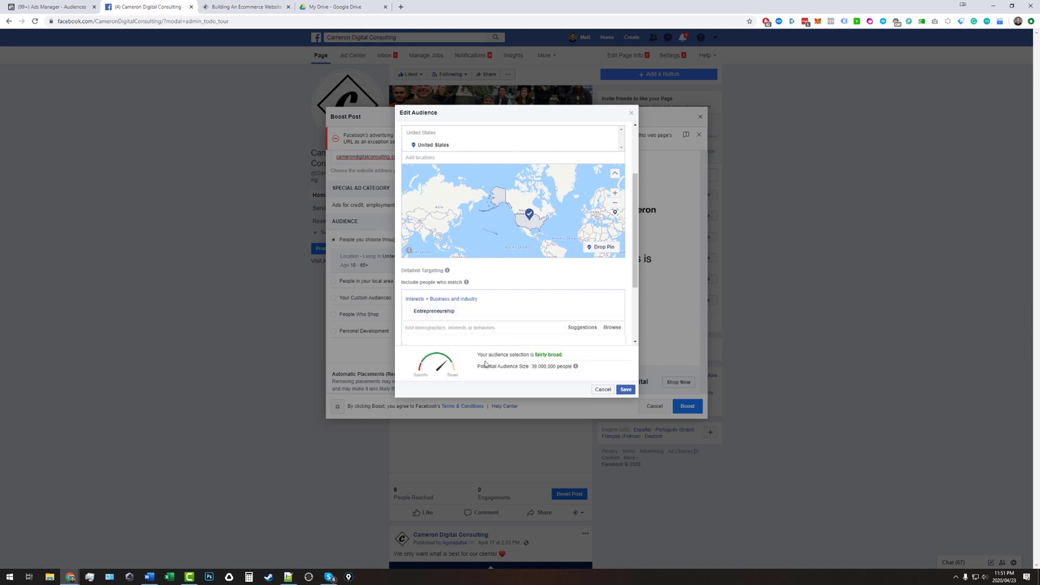
pyautogui.moveTo(478, 367); pyautogui.dragTo(531, 367)
pyautogui.click(534, 367)
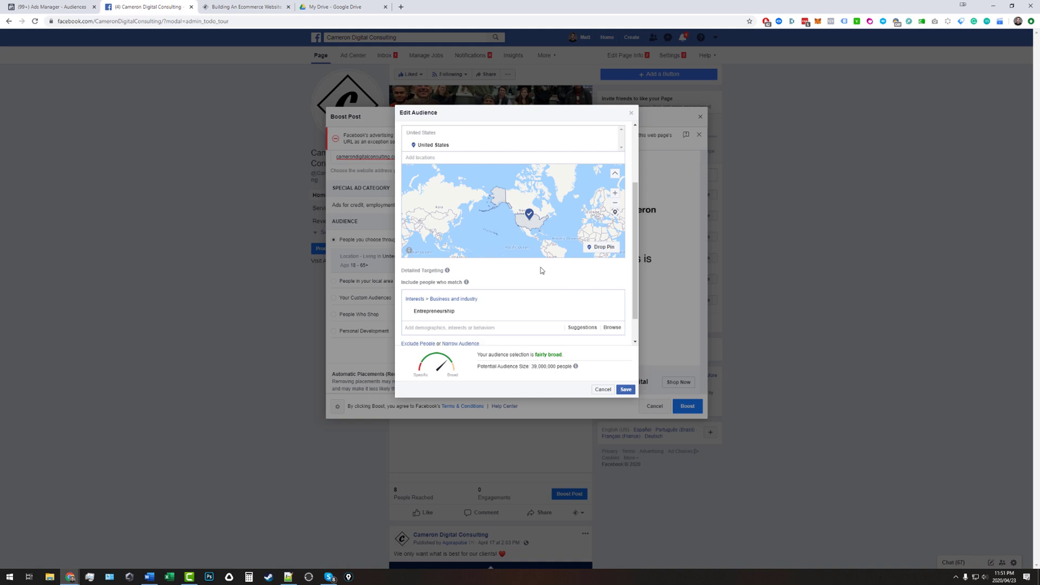
pyautogui.scroll(-1, 541, 269)
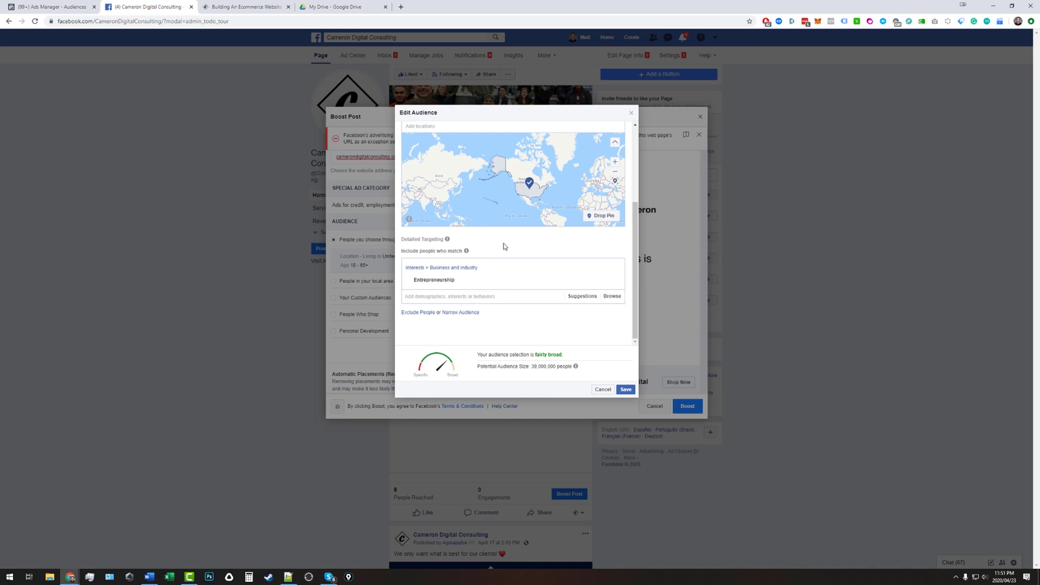
pyautogui.moveTo(533, 366); pyautogui.dragTo(553, 367)
pyautogui.click(552, 367)
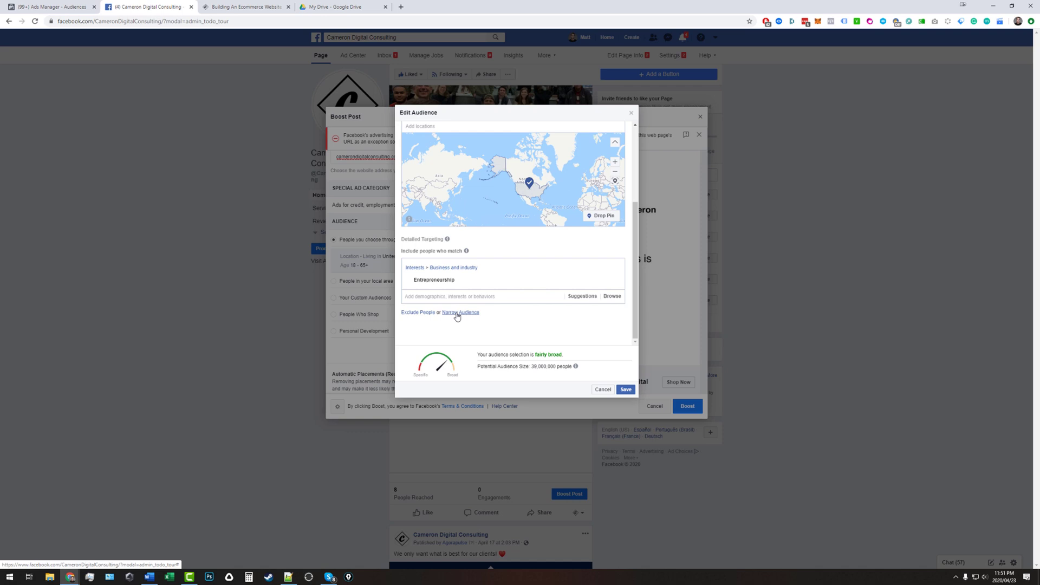
# Narrow the audience to people who must also match the Chief executive officer interest, and check the potential audience size
pyautogui.moveTo(454, 282)
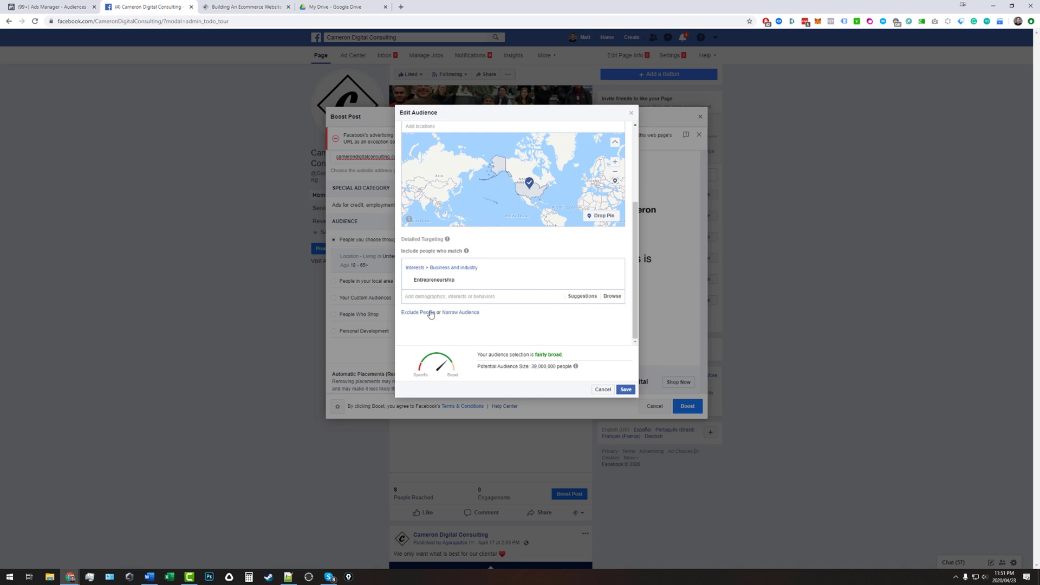
pyautogui.click(461, 313)
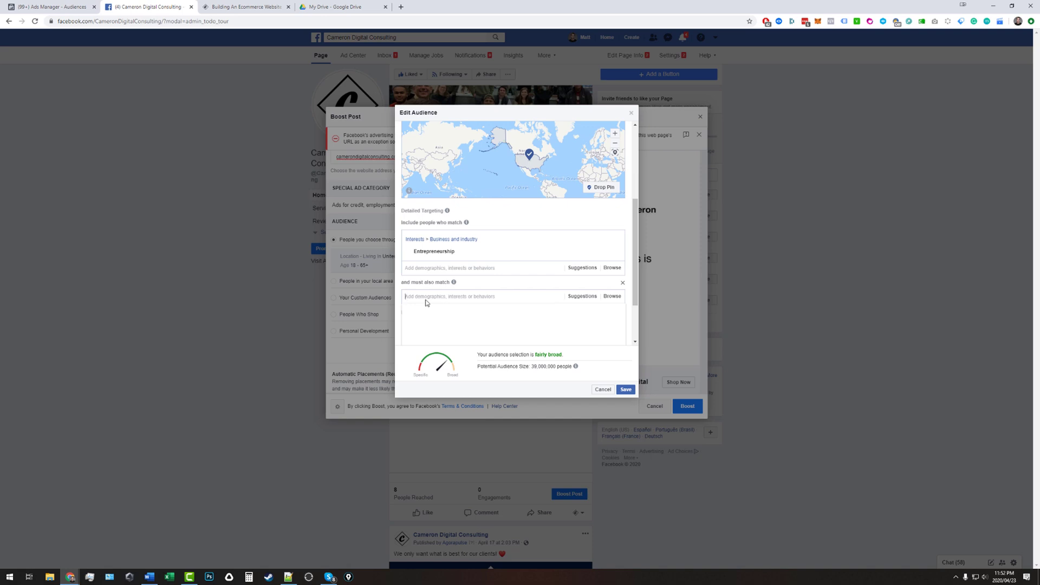
pyautogui.write('ceo')
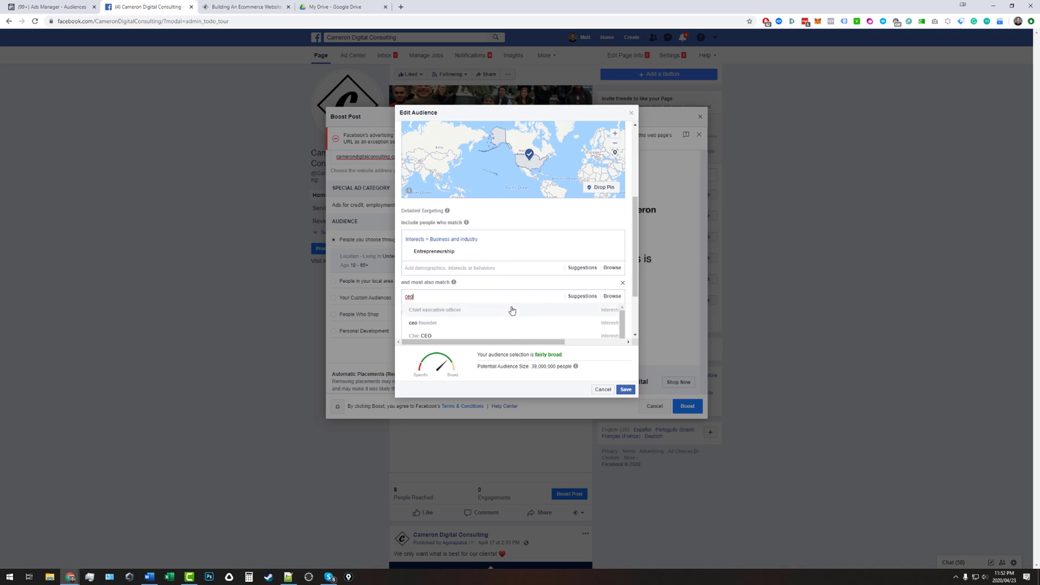
pyautogui.scroll(1, 491, 319)
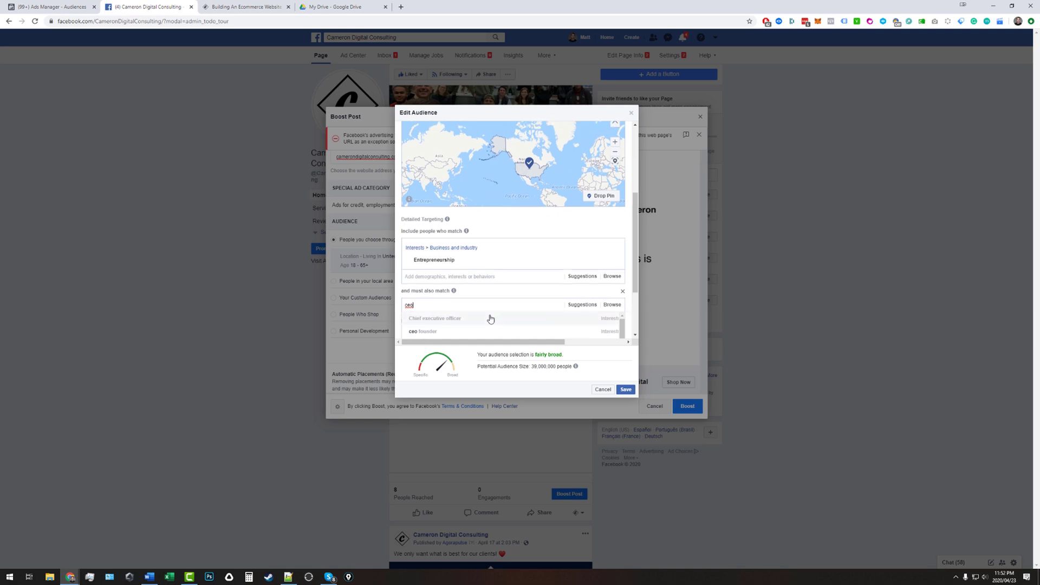
pyautogui.scroll(1, 491, 319)
pyautogui.scroll(-2, 553, 255)
pyautogui.scroll(1, 504, 303)
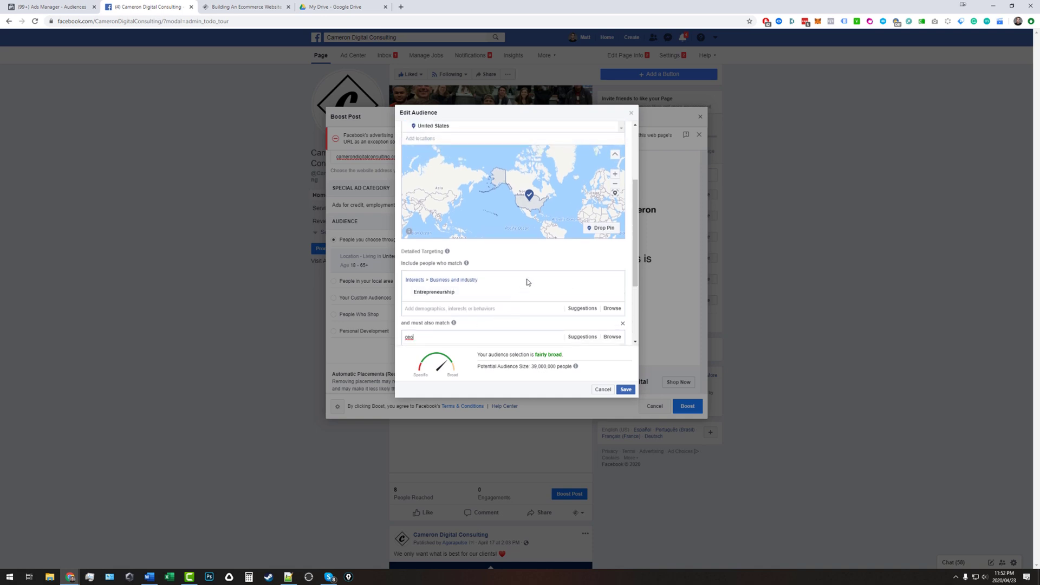
pyautogui.scroll(-3, 528, 282)
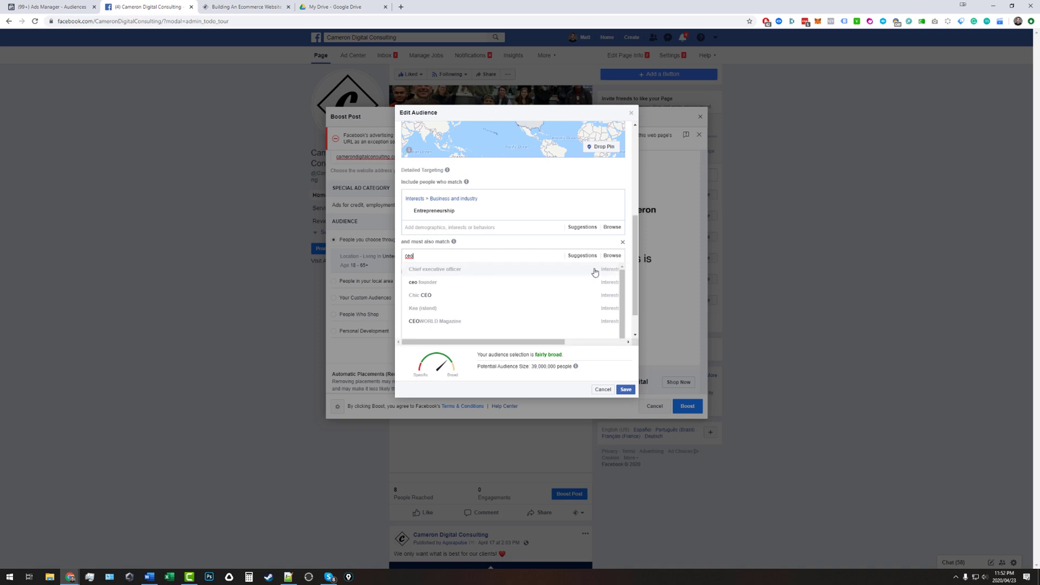
pyautogui.click(480, 273)
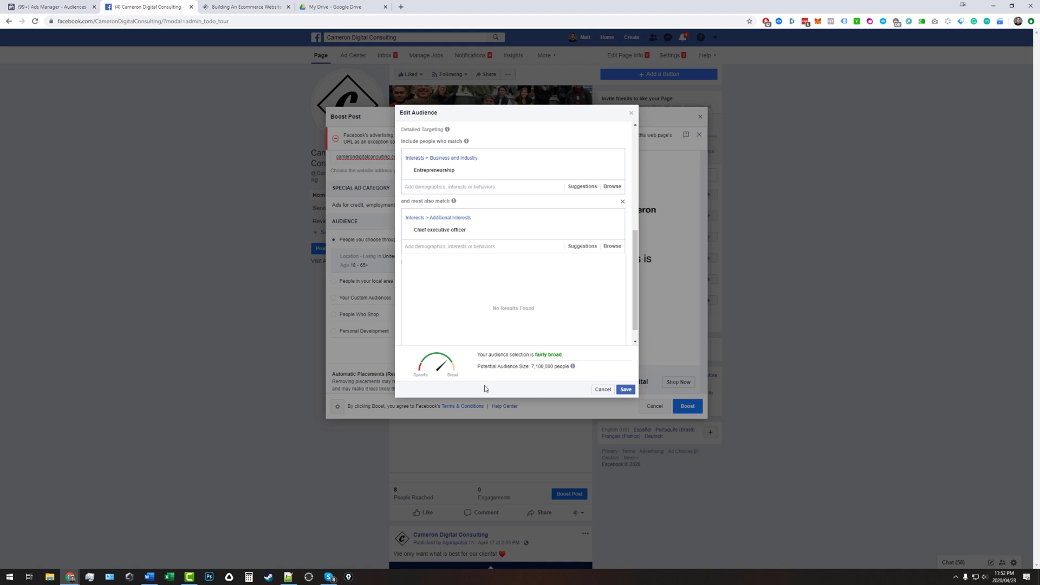
pyautogui.moveTo(479, 368); pyautogui.dragTo(545, 367)
pyautogui.click(544, 366)
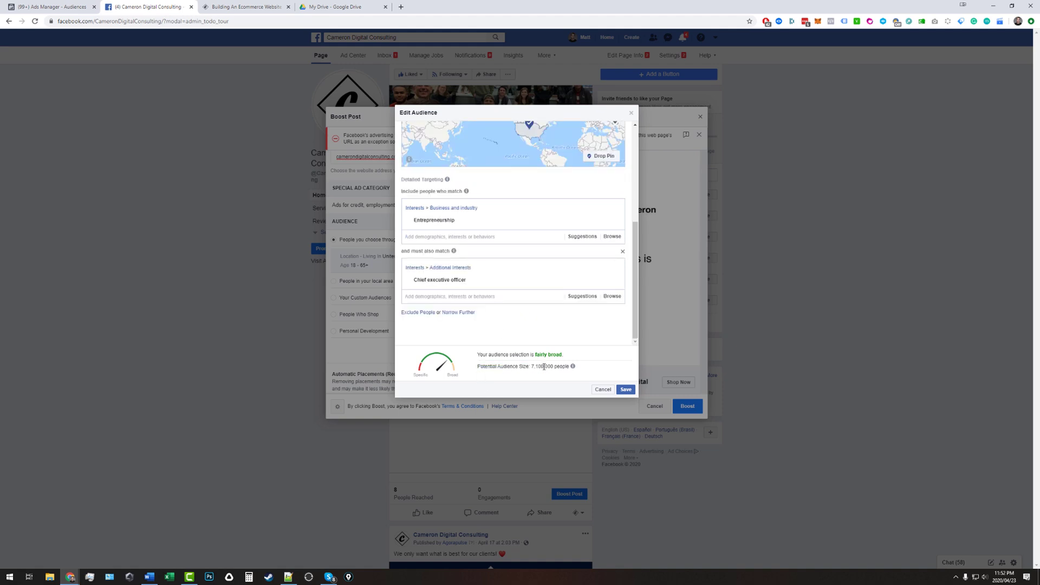
# Narrow the audience further with E-commerce as another required interest, and check the potential audience size
pyautogui.click(459, 313)
pyautogui.moveTo(503, 231)
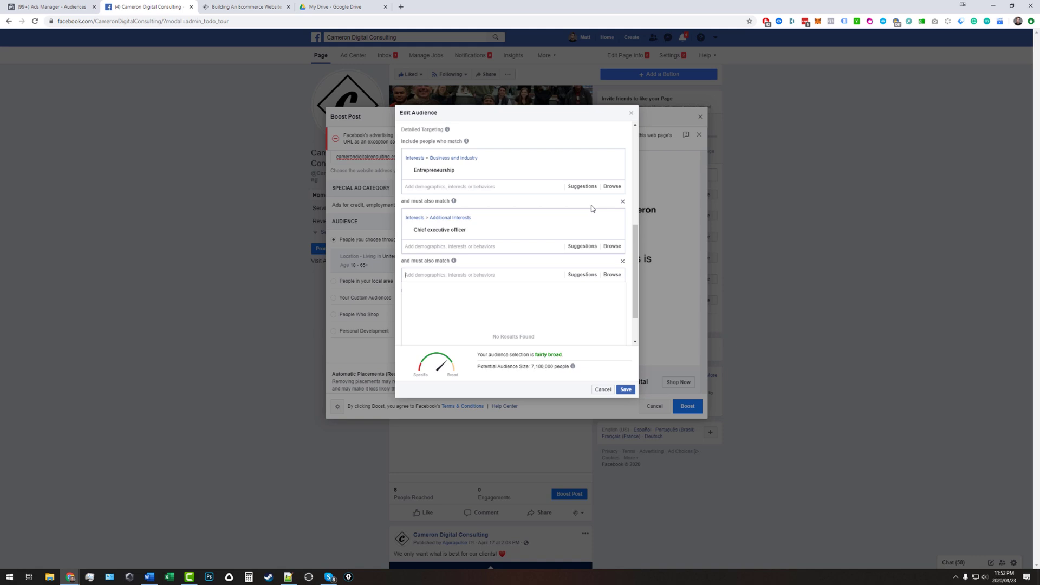
pyautogui.write('ecommerce')
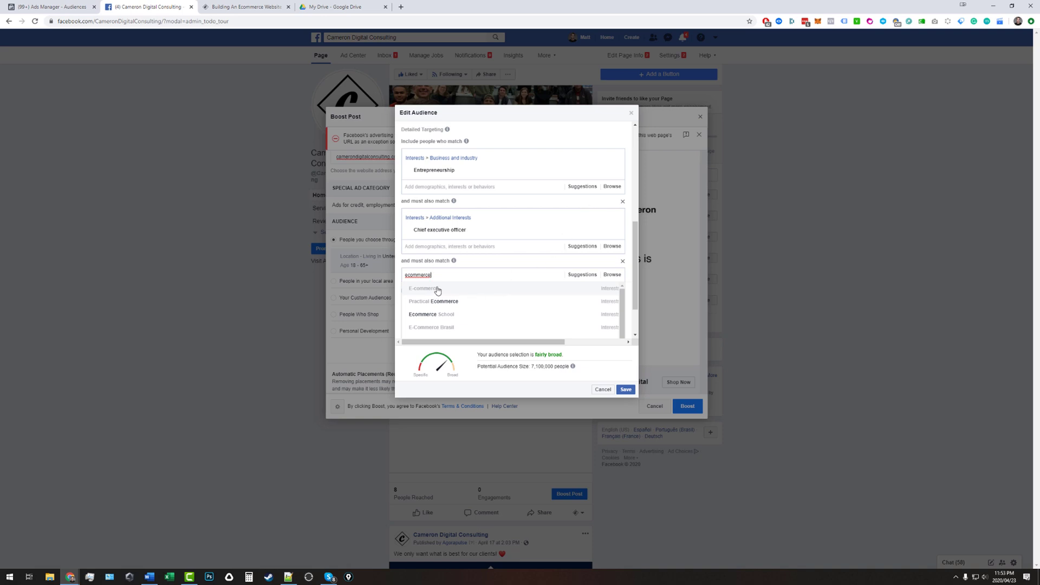
pyautogui.scroll(-1, 471, 299)
pyautogui.scroll(1, 478, 304)
pyautogui.scroll(-1, 478, 305)
pyautogui.scroll(1, 480, 311)
pyautogui.scroll(-1, 481, 312)
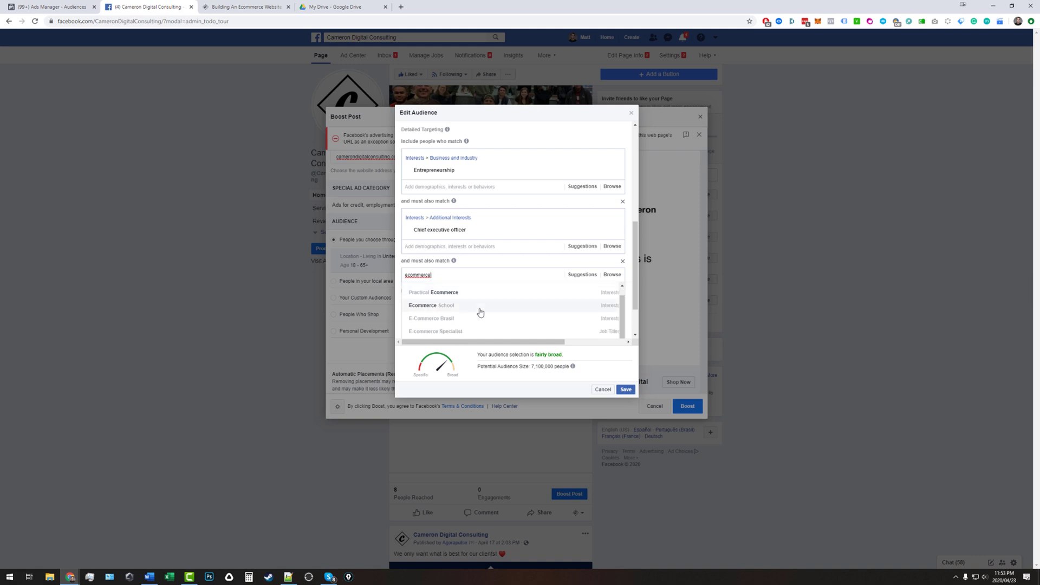
pyautogui.scroll(1, 442, 299)
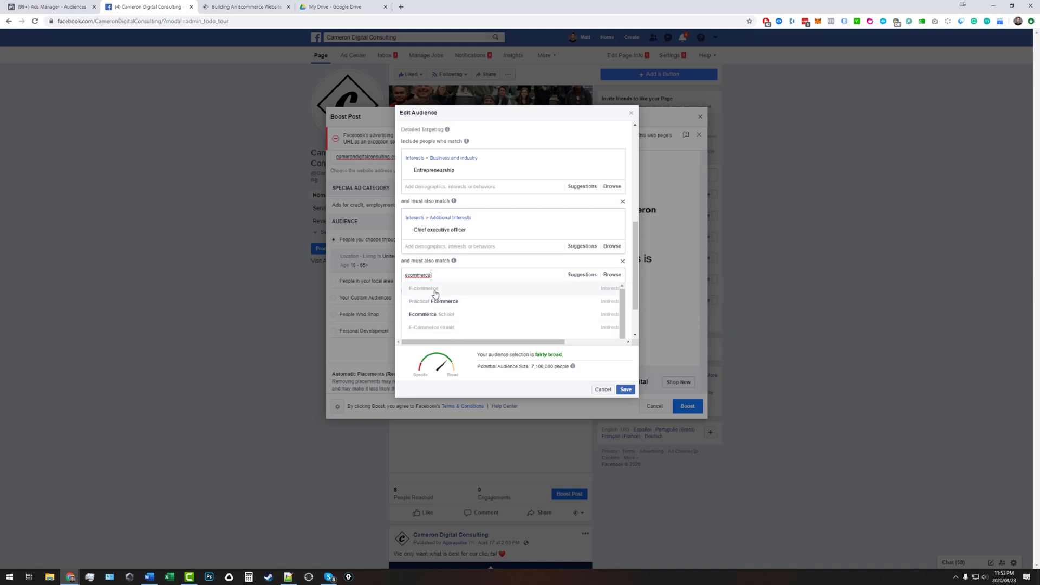
pyautogui.click(435, 294)
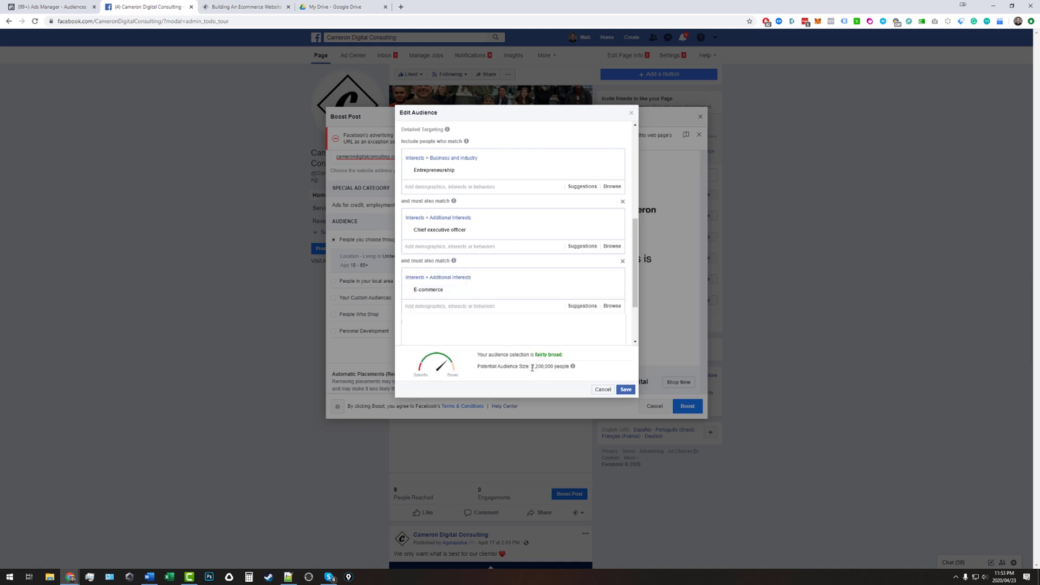
pyautogui.moveTo(533, 368); pyautogui.dragTo(544, 368)
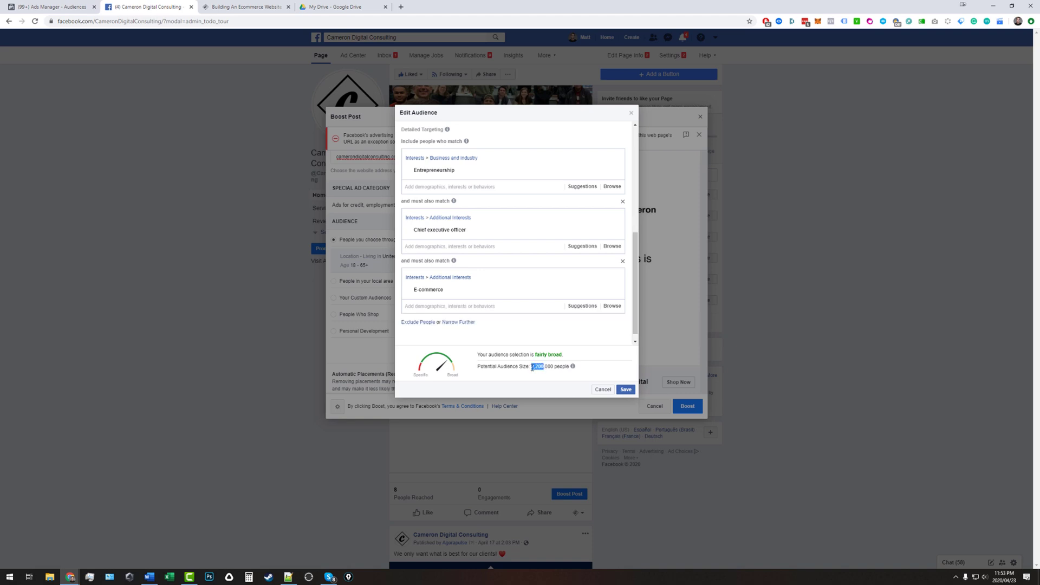
pyautogui.click(544, 369)
pyautogui.moveTo(532, 368); pyautogui.dragTo(554, 367)
# Add a further must-also-match condition to the audience with the Rolex interest
pyautogui.click(473, 324)
pyautogui.scroll(-2, 473, 326)
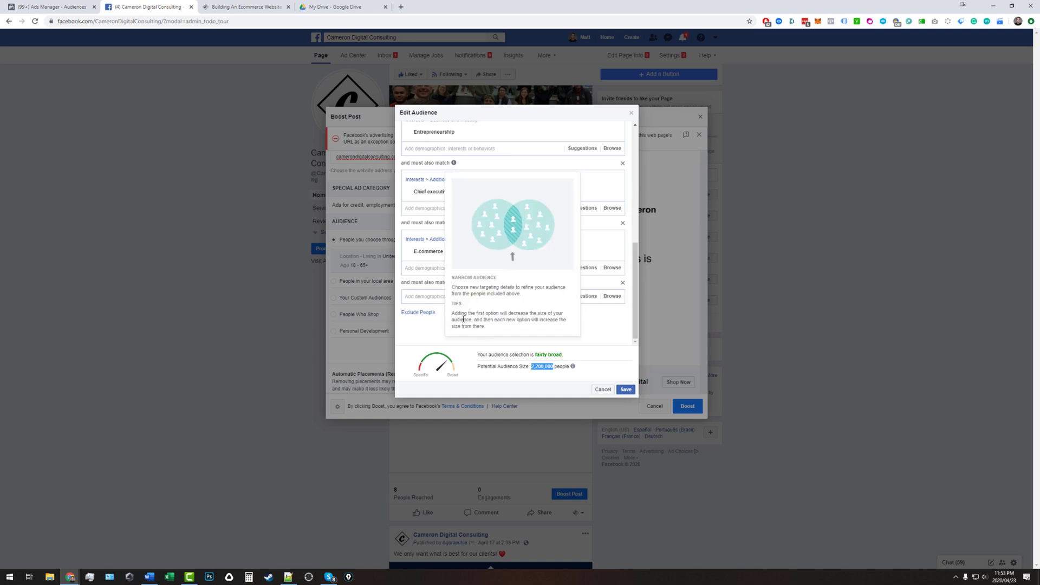
pyautogui.click(423, 299)
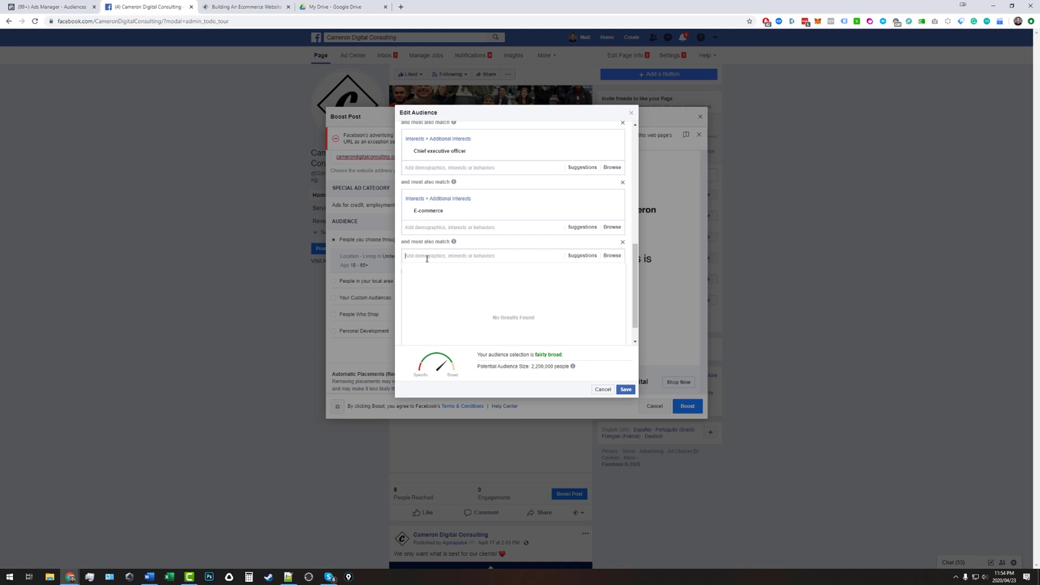
pyautogui.scroll(3, 427, 258)
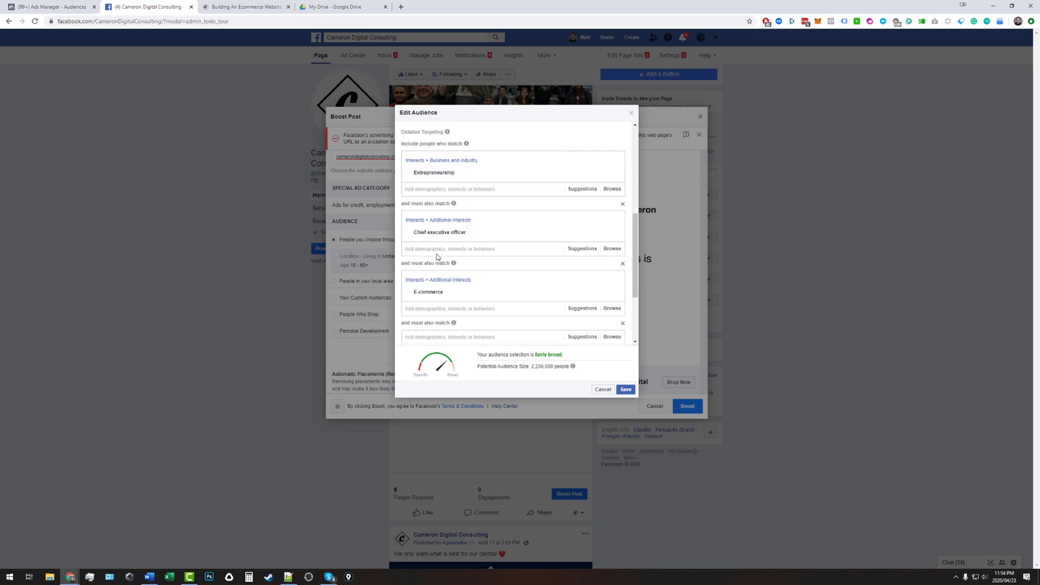
pyautogui.moveTo(448, 237)
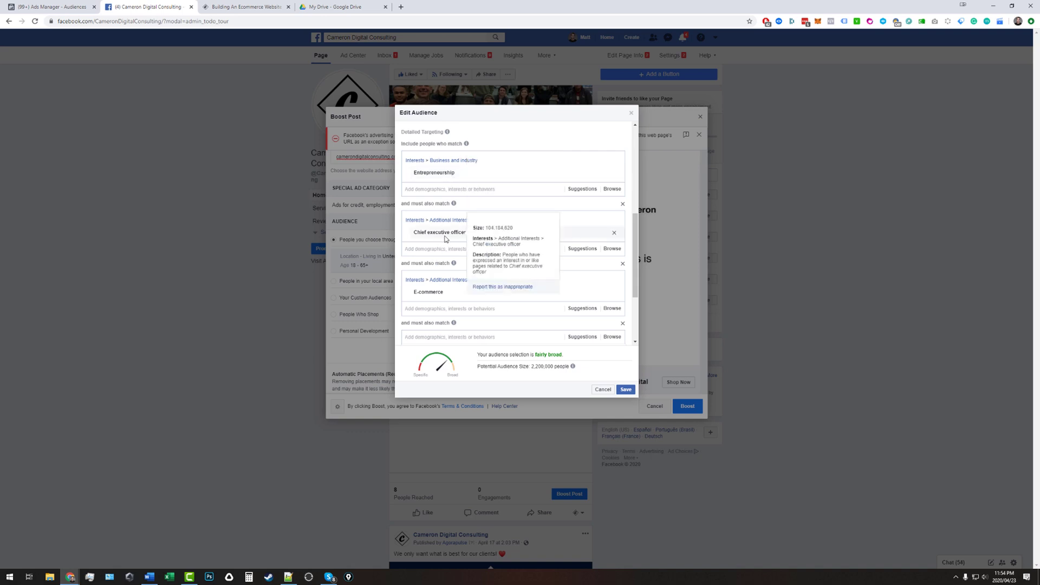
pyautogui.moveTo(440, 293)
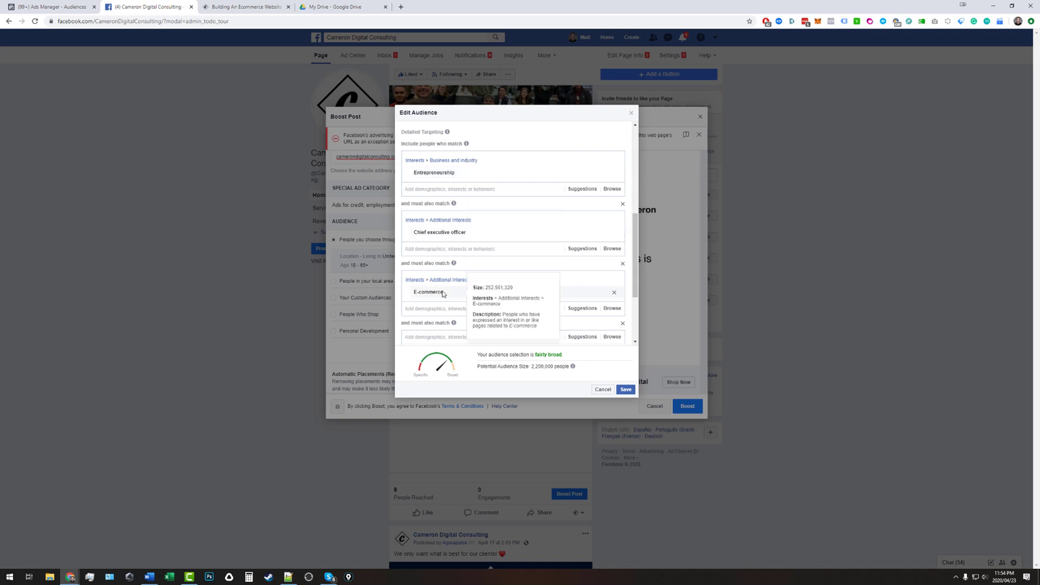
pyautogui.scroll(-1, 442, 295)
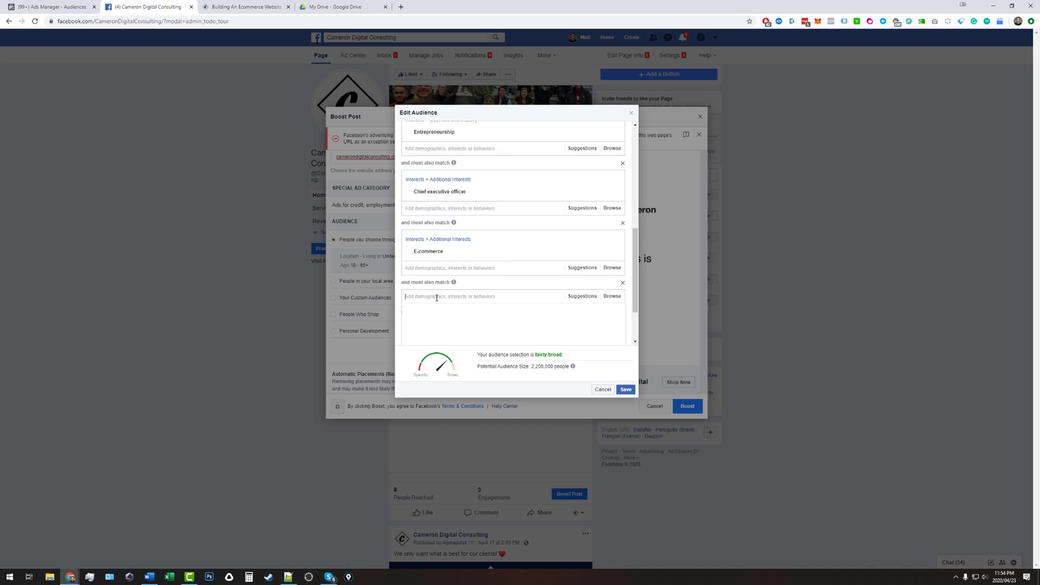
pyautogui.write('rolex')
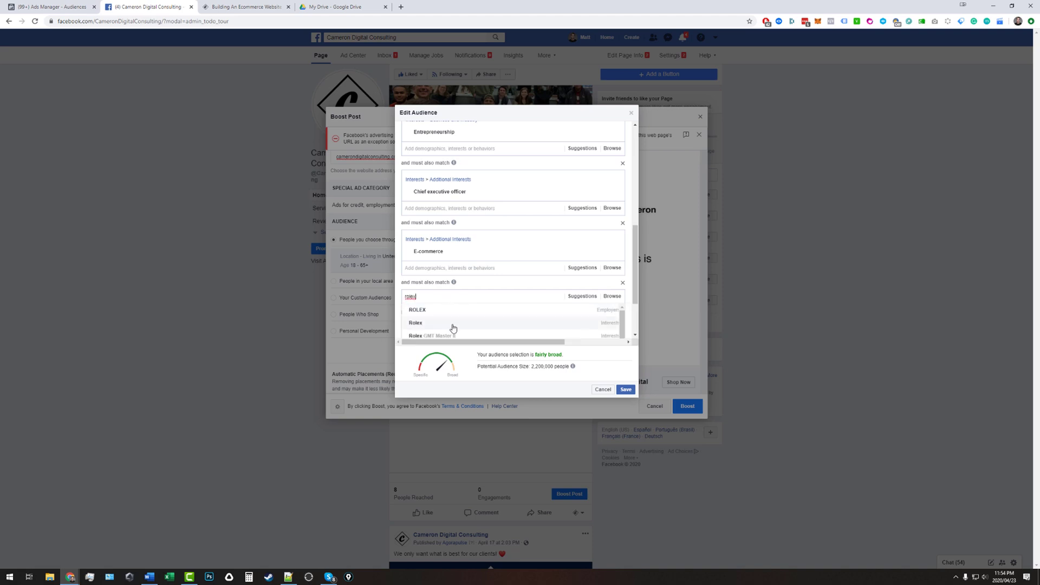
pyautogui.click(453, 325)
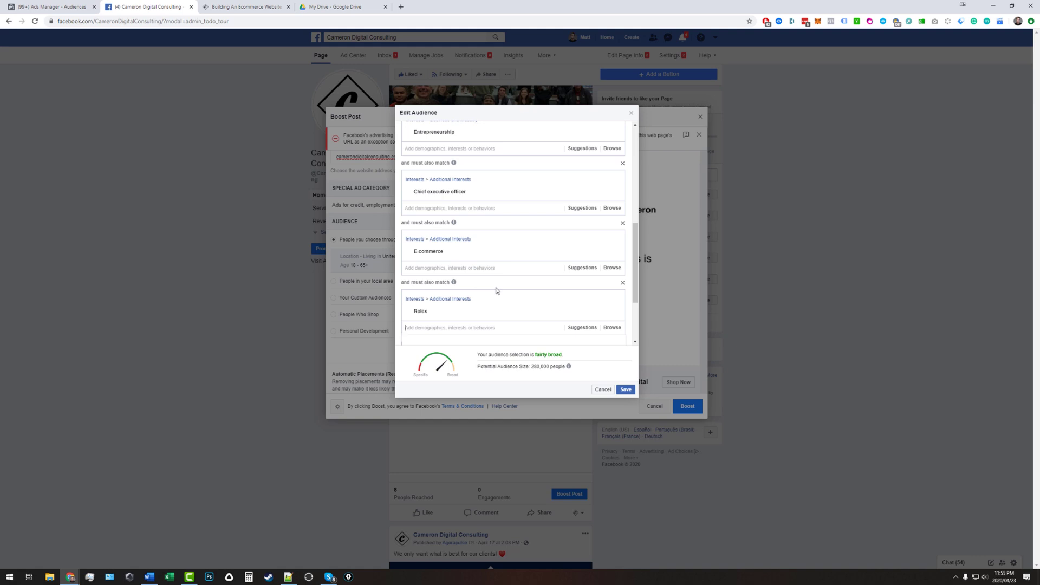
# Add the Lamborghini interest to the same condition as Rolex and check the potential audience size
pyautogui.write('iam')
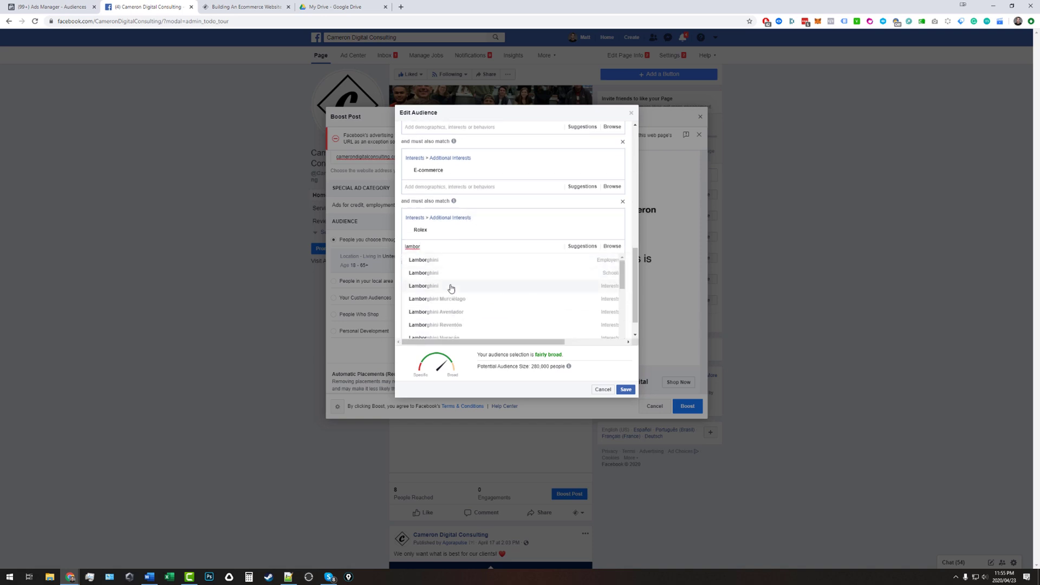
pyautogui.click(499, 230)
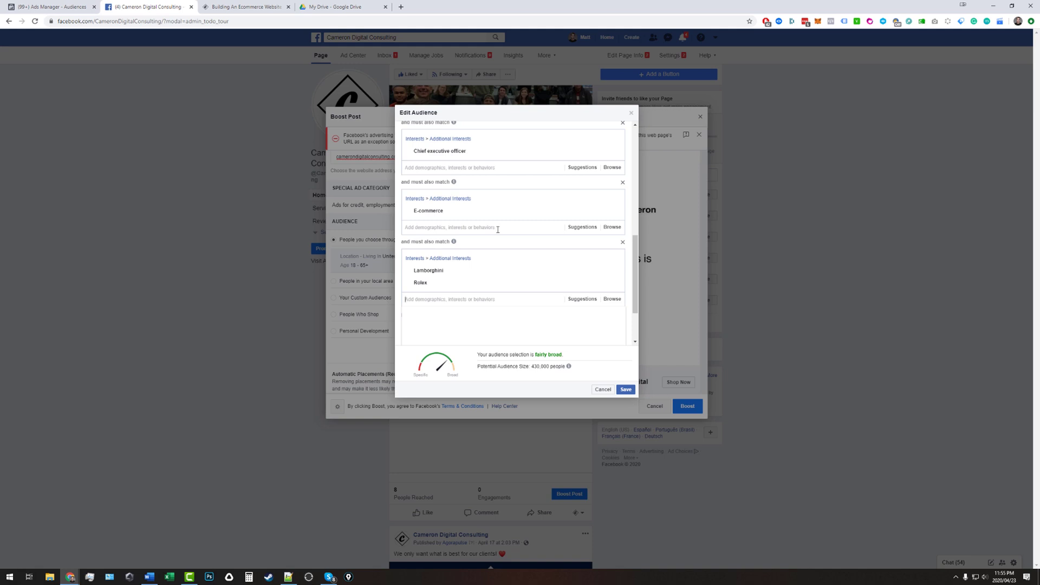
pyautogui.moveTo(531, 367); pyautogui.dragTo(550, 368)
pyautogui.moveTo(443, 271)
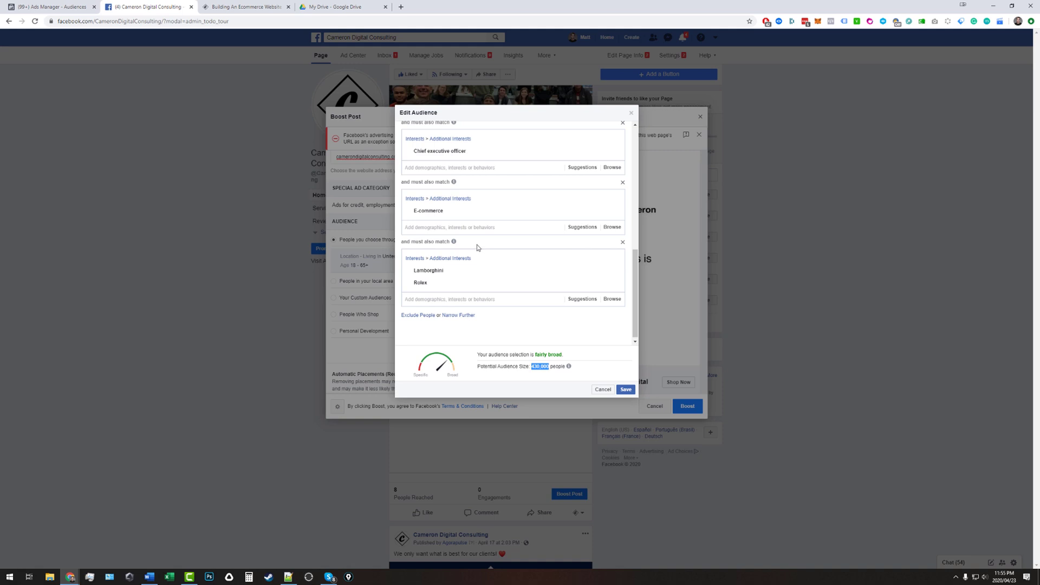
# Review the stacked must-also-match interest conditions and check the potential audience size
pyautogui.moveTo(469, 216)
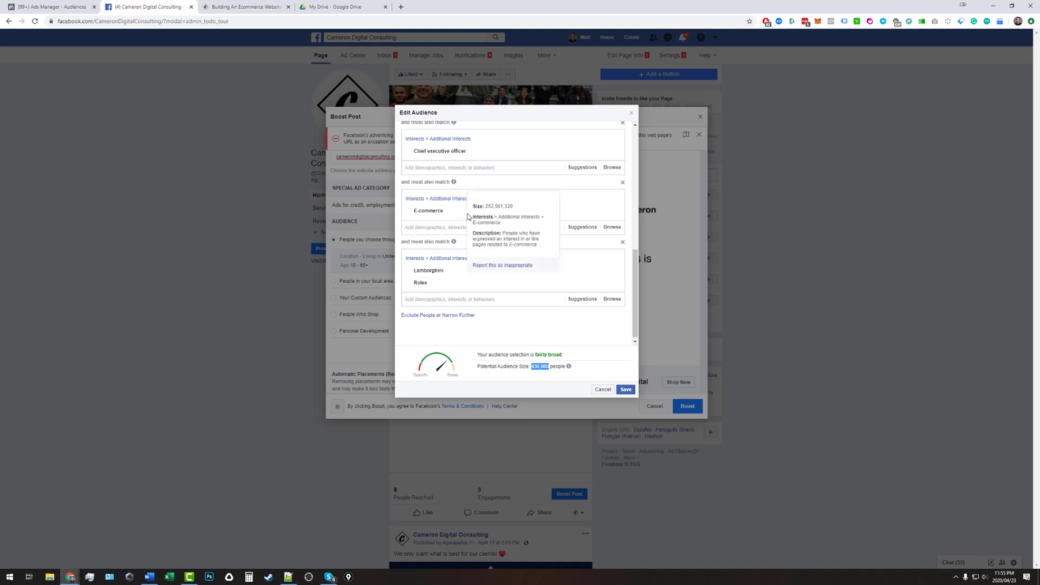
pyautogui.scroll(1, 452, 216)
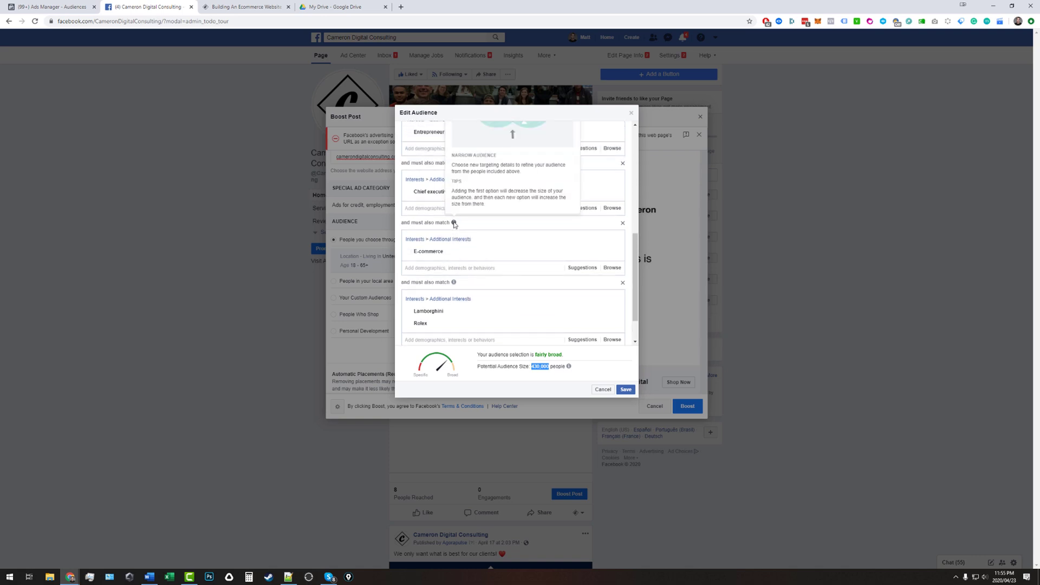
pyautogui.scroll(1, 454, 224)
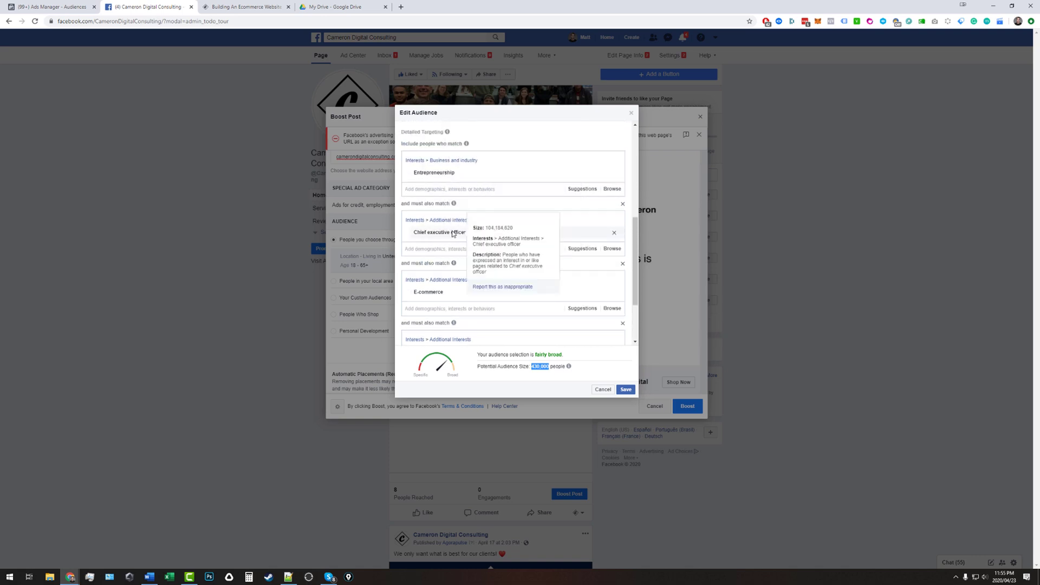
pyautogui.scroll(-1, 454, 232)
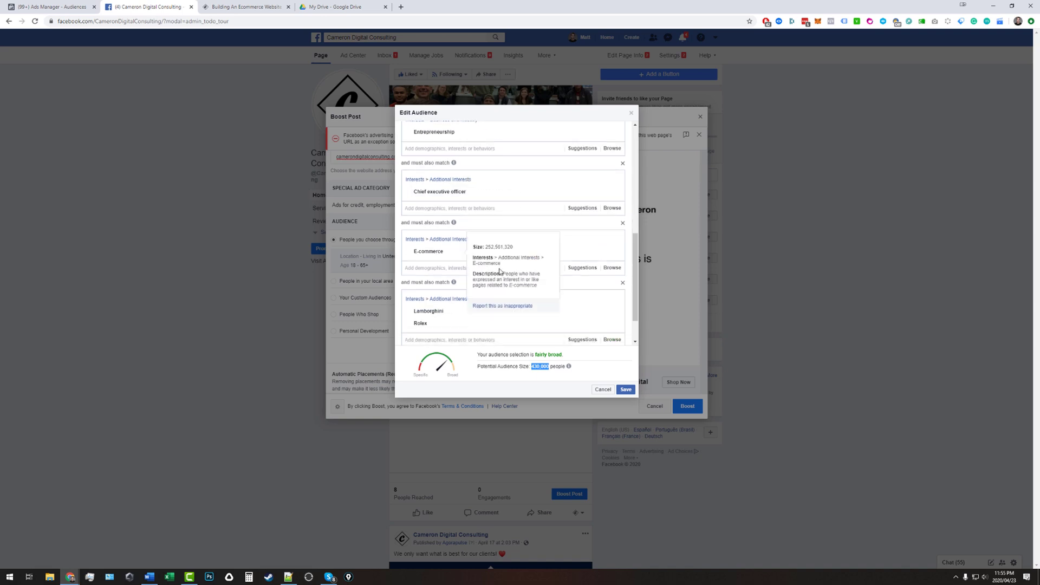
pyautogui.click(531, 368)
pyautogui.moveTo(532, 368); pyautogui.dragTo(547, 368)
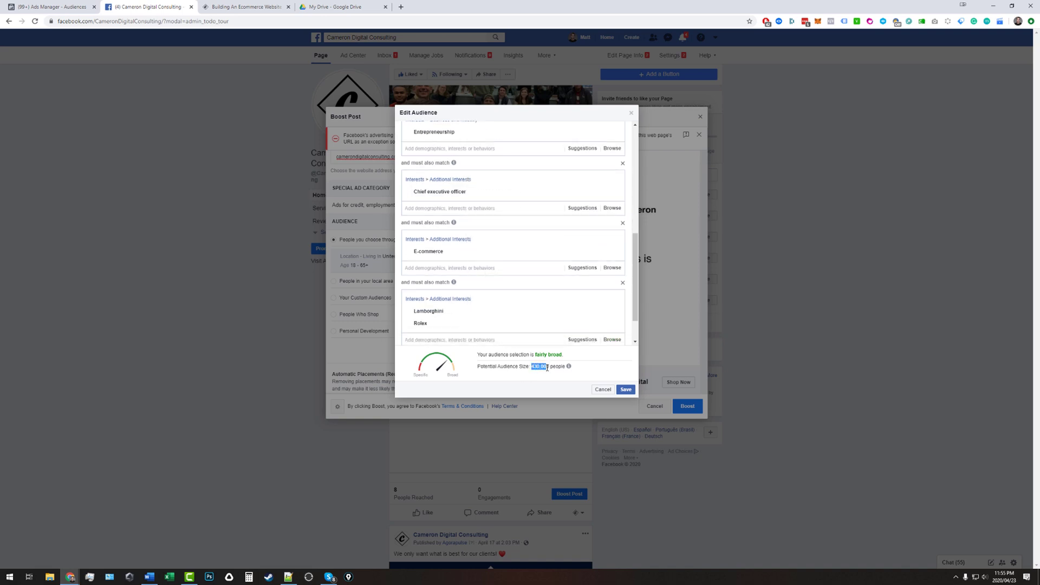
pyautogui.click(543, 368)
# Check the audience's location, age and gender settings and save the edited audience
pyautogui.scroll(5, 520, 288)
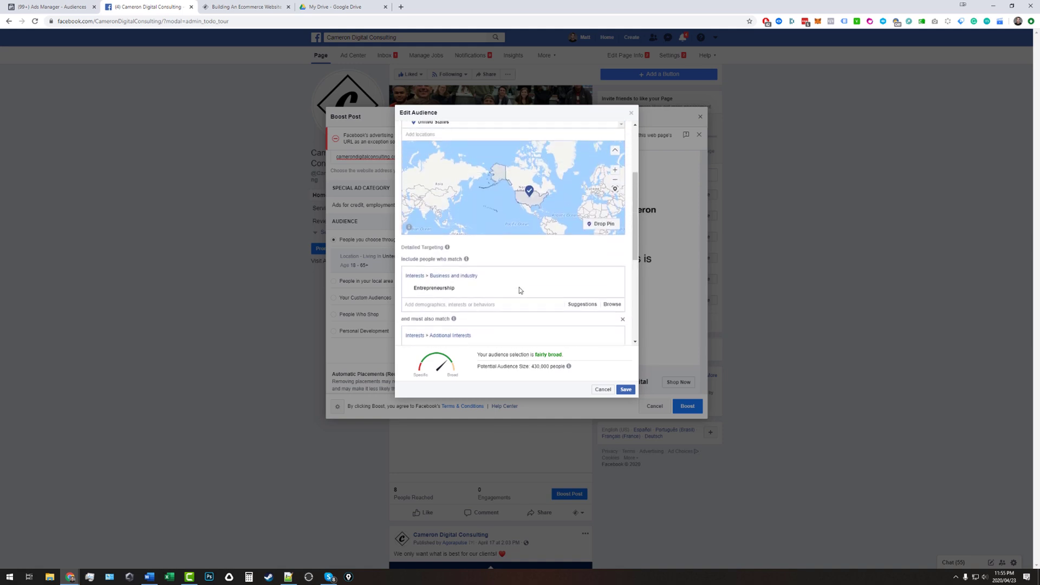
pyautogui.scroll(2, 518, 291)
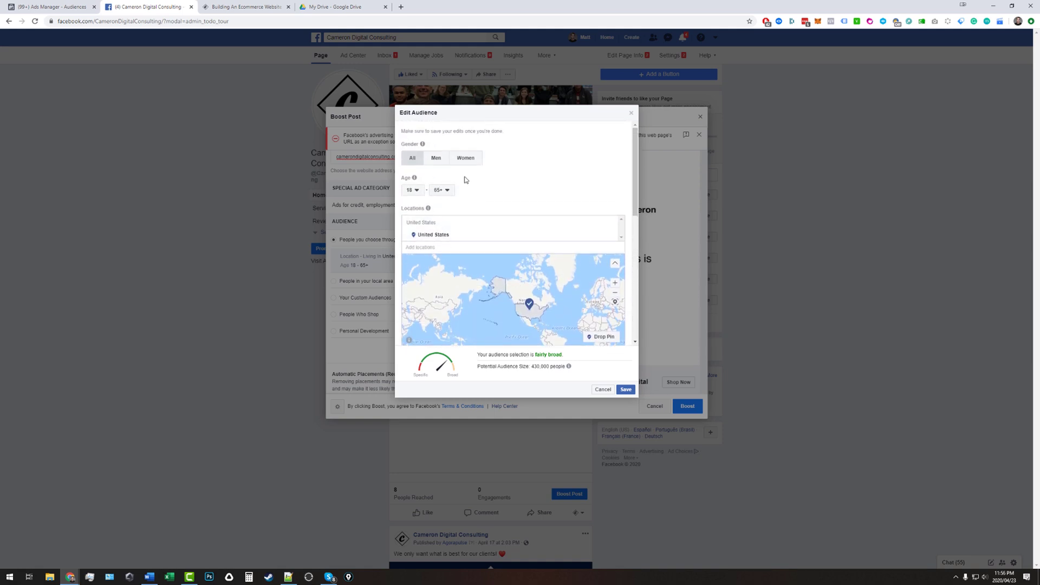
pyautogui.click(625, 389)
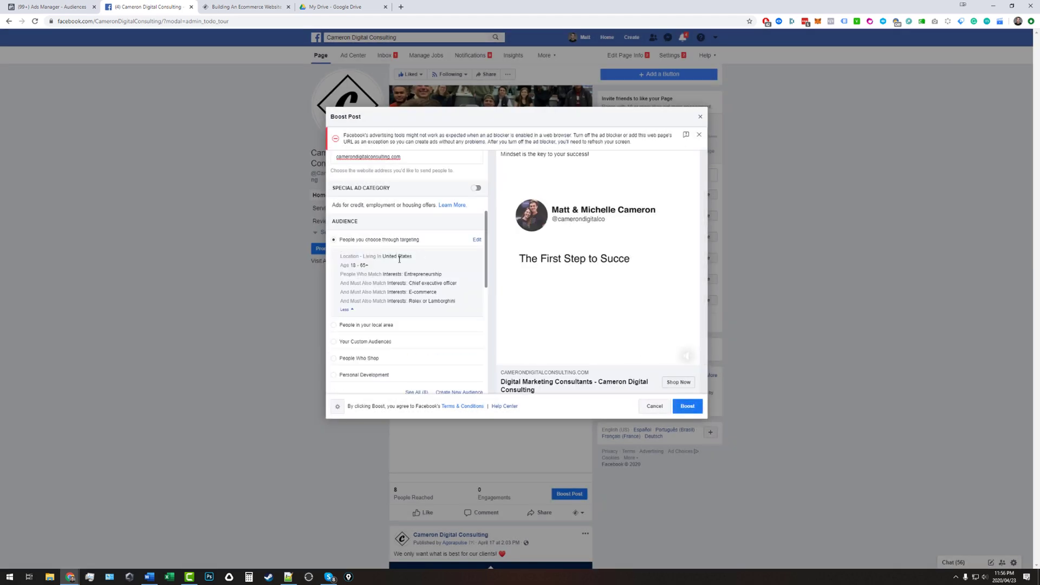
# Review the boost's audience summary, placements, duration, budget, estimated daily reach, pixel tracking and post button settings
pyautogui.scroll(-3, 390, 249)
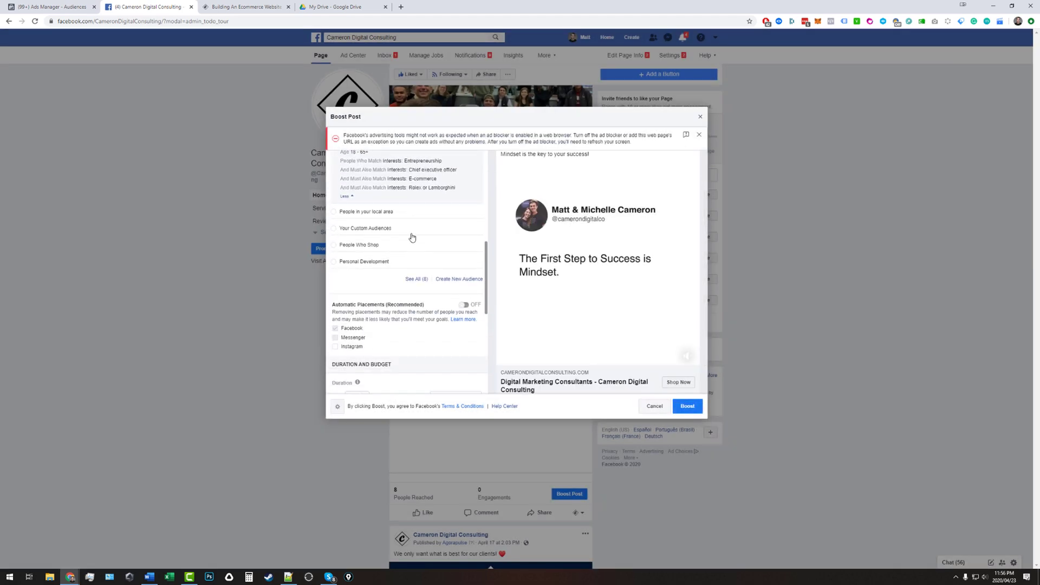
pyautogui.scroll(-2, 372, 223)
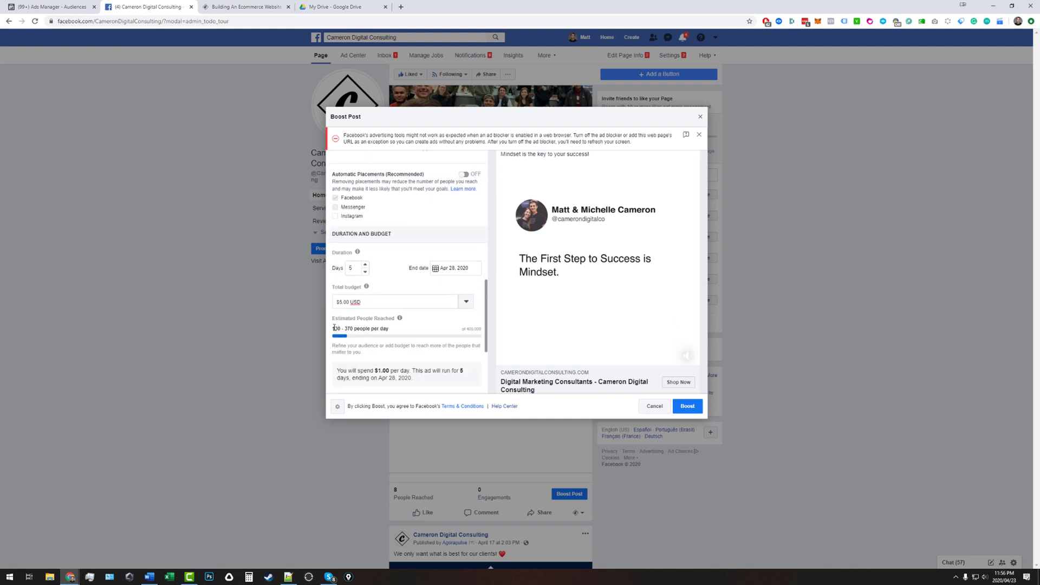
pyautogui.moveTo(333, 328); pyautogui.dragTo(354, 328)
pyautogui.scroll(-2, 383, 326)
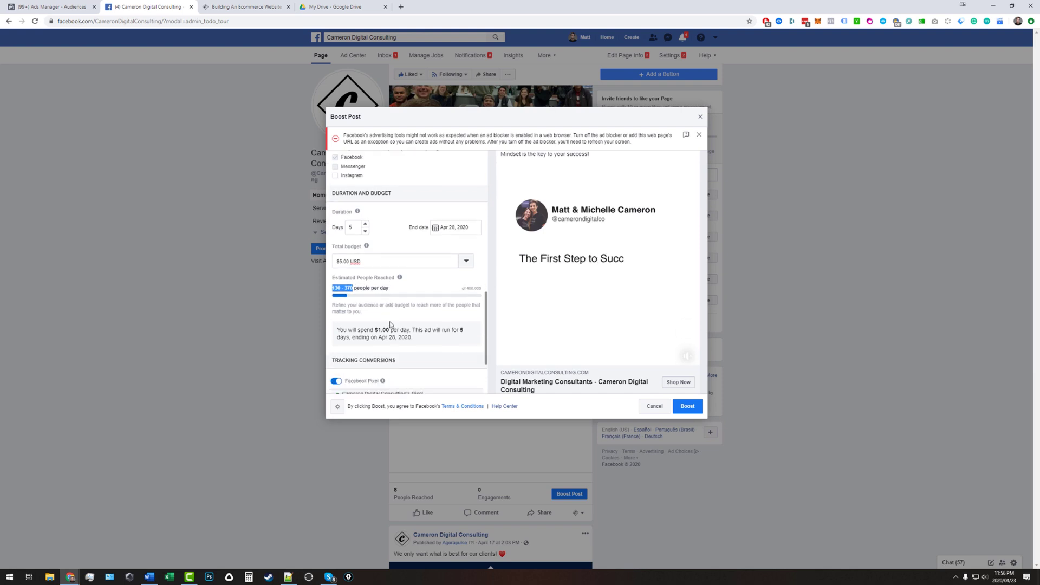
pyautogui.scroll(-2, 407, 246)
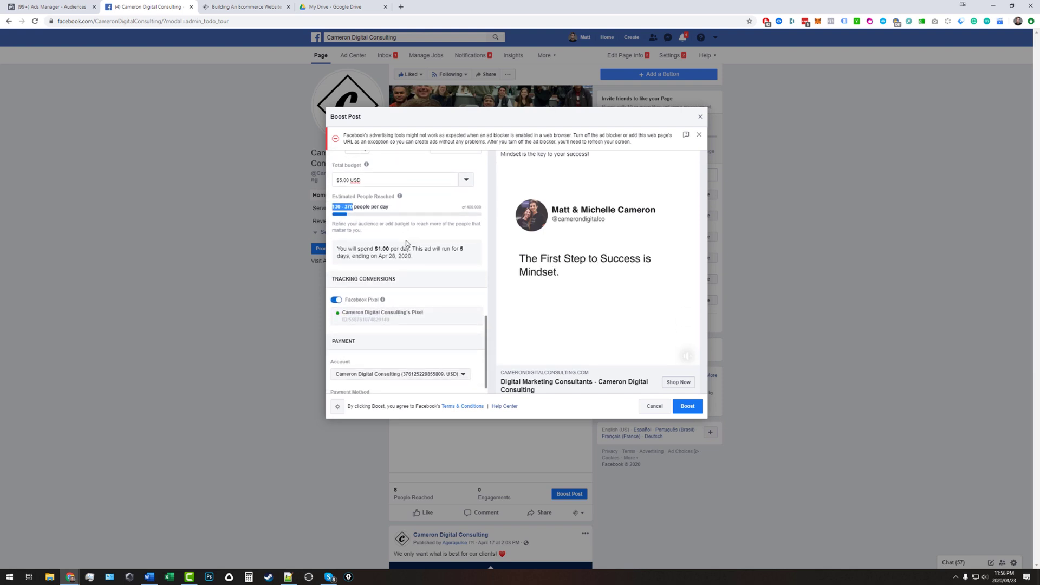
pyautogui.scroll(4, 406, 242)
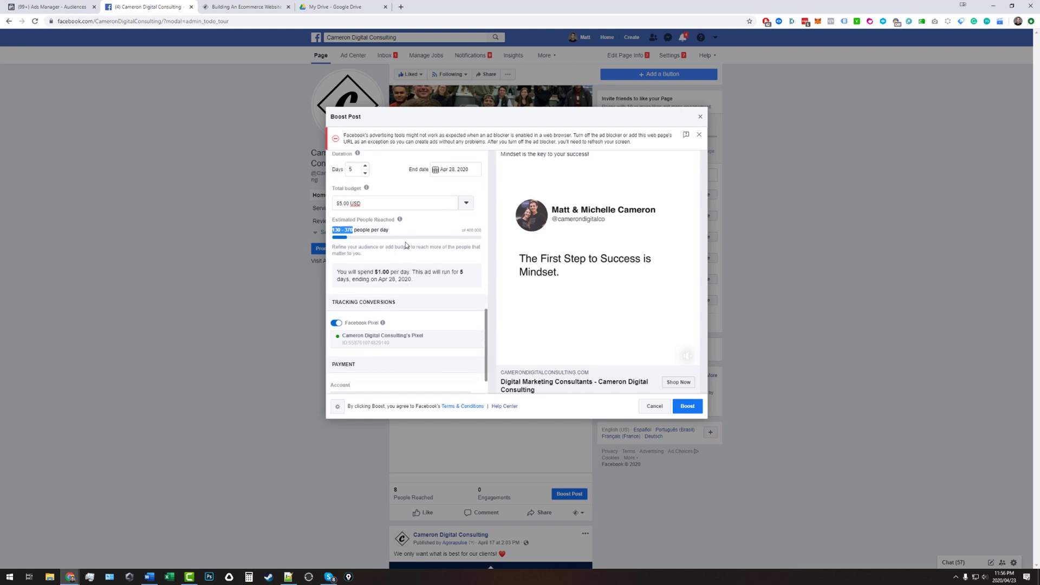
pyautogui.scroll(5, 395, 282)
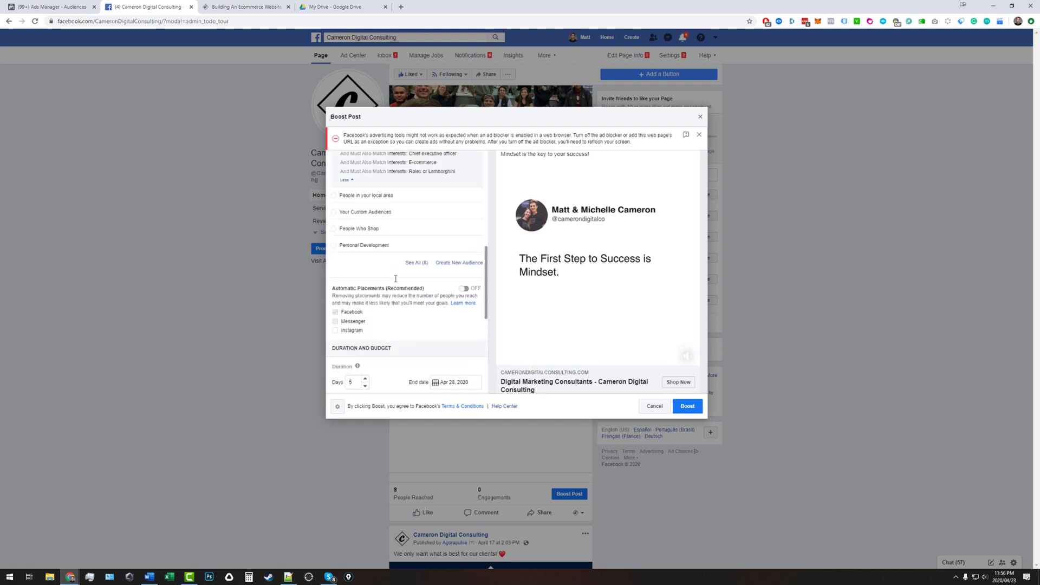
pyautogui.scroll(5, 395, 281)
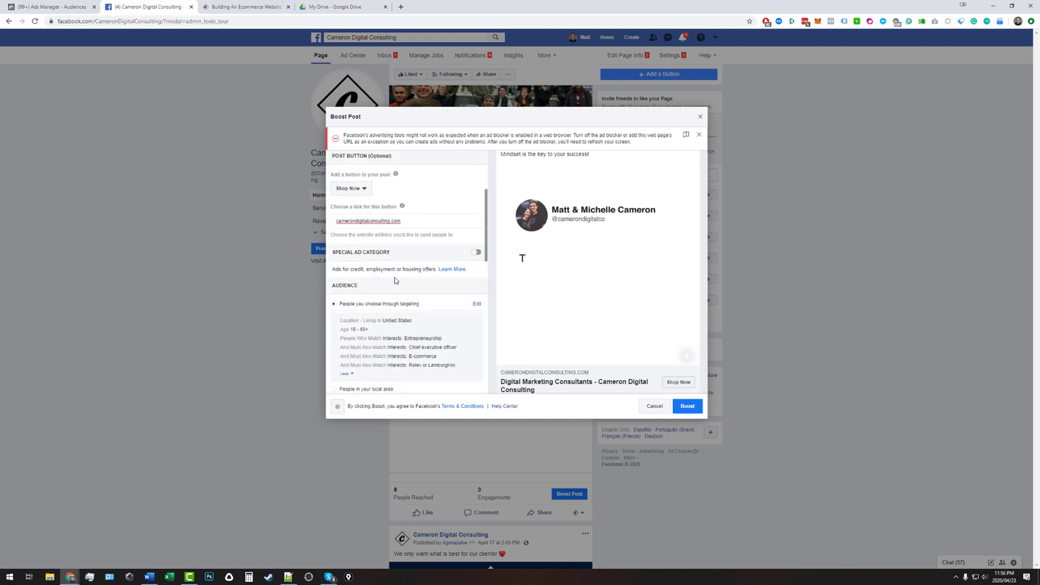